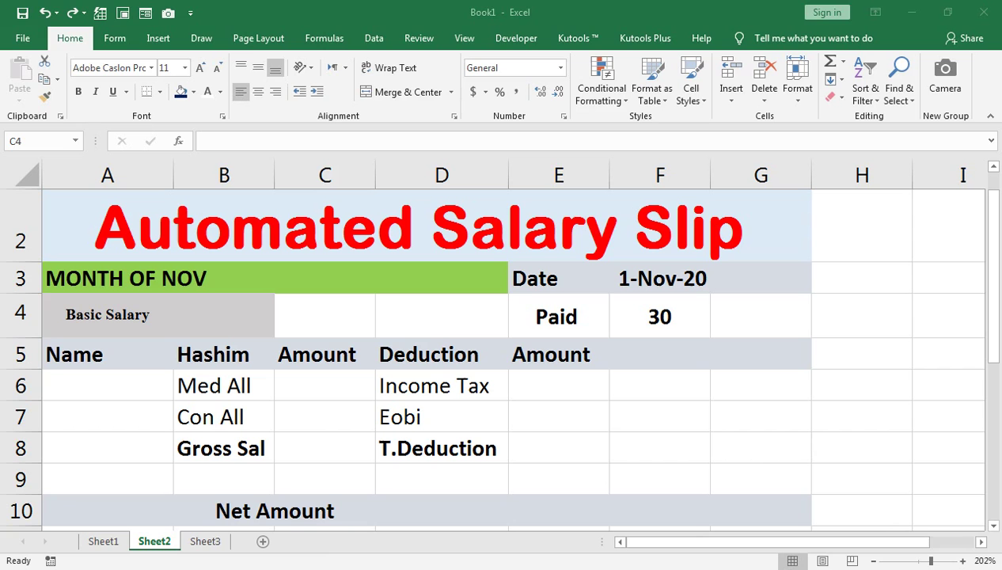
# Enter 200000 as the Basic Salary in cell C4
pyautogui.click(310, 549)
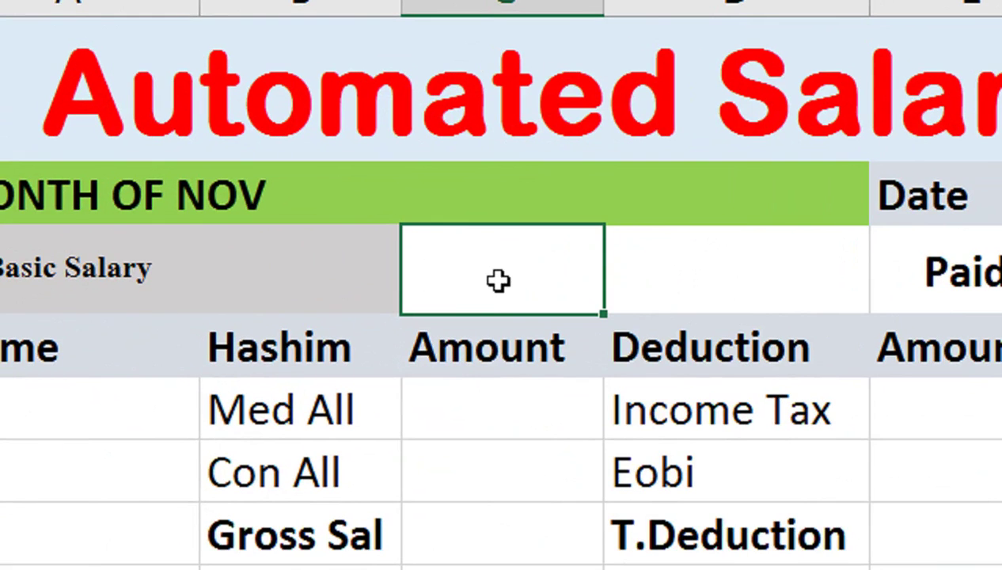
pyautogui.write('200000')
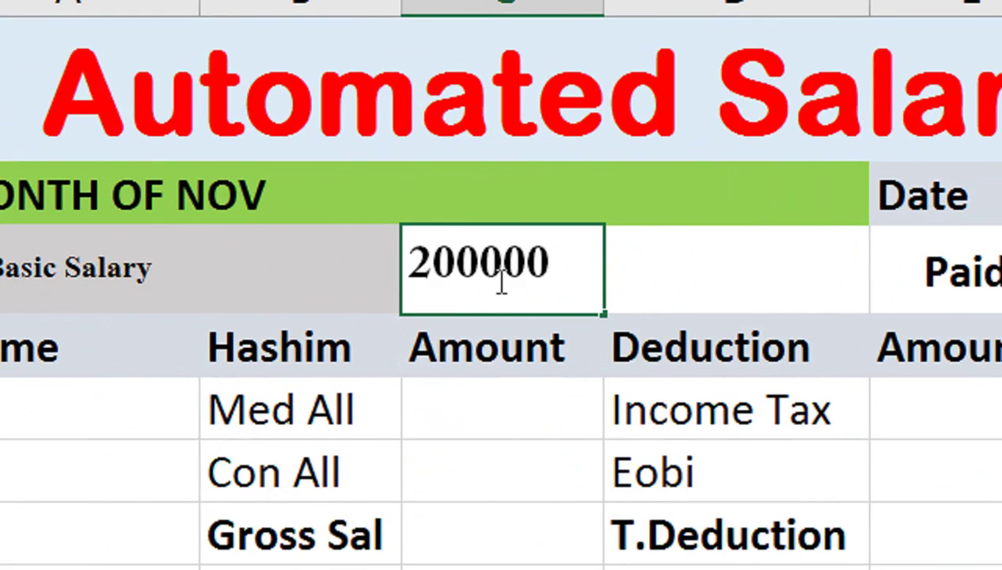
pyautogui.press('Return')
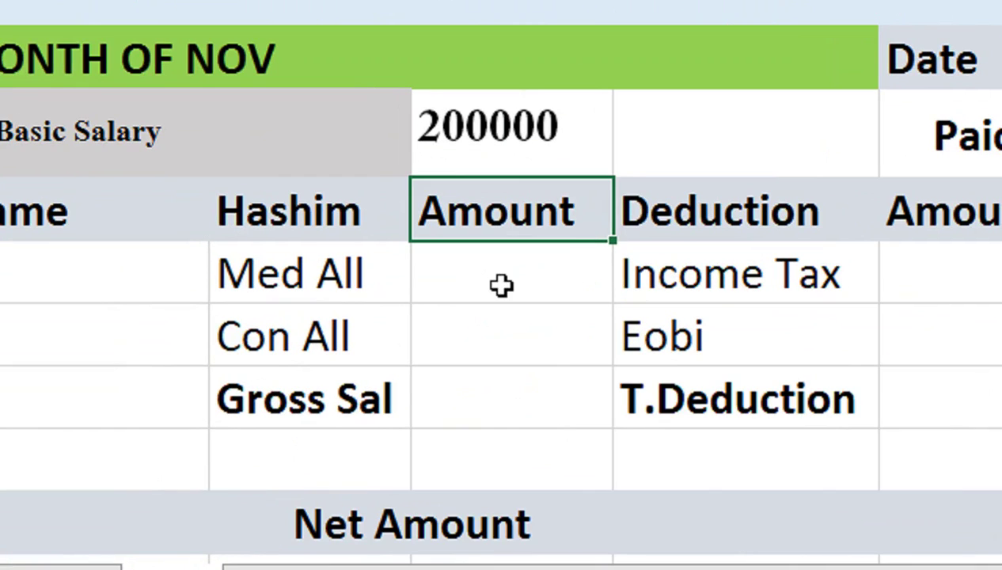
# Enter =ROUND(C4*20%,0) for Med All in C6, giving 40000
pyautogui.click(501, 285)
pyautogui.write('=round')
pyautogui.press('Tab')
pyautogui.click(506, 150)
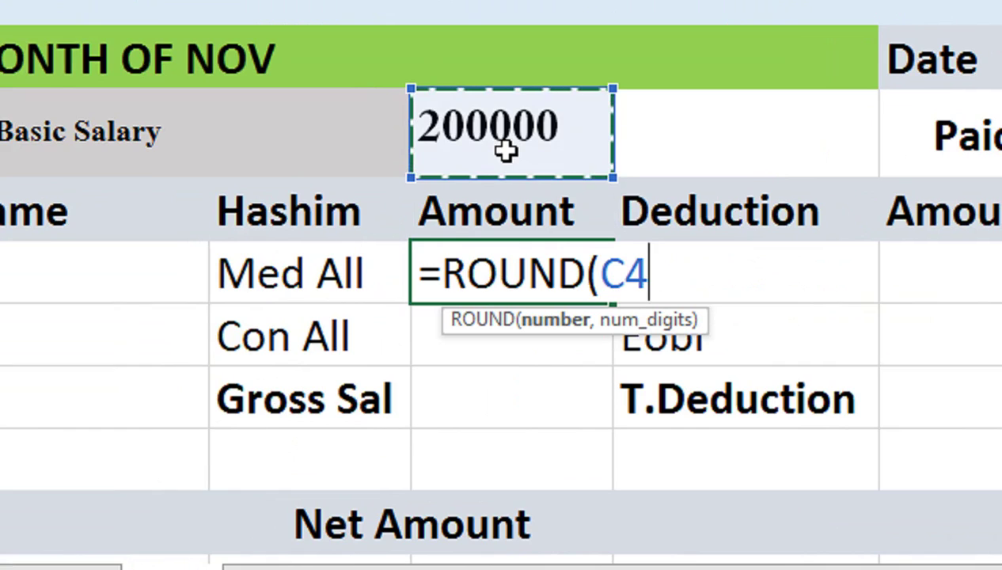
pyautogui.write('*20')
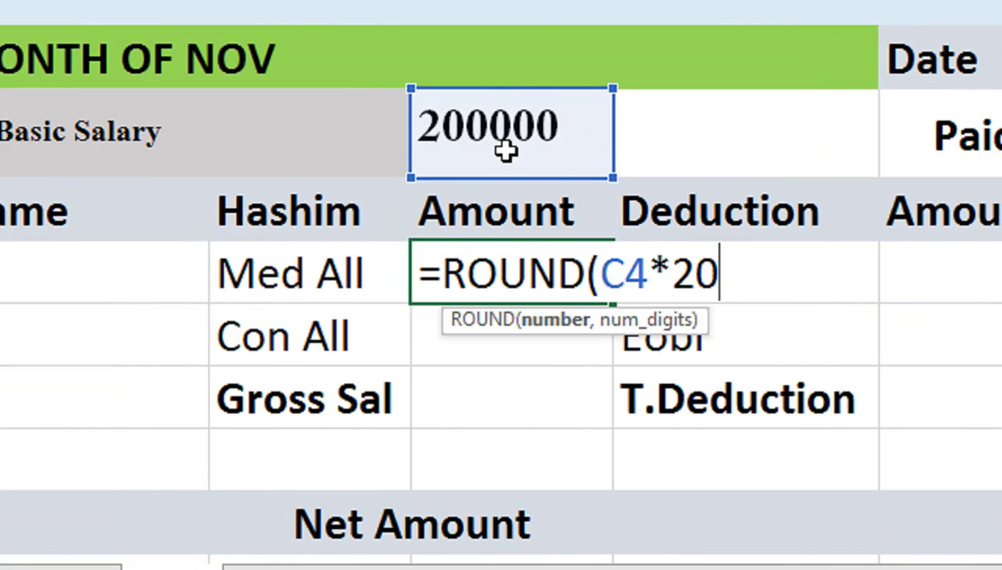
pyautogui.write('%')
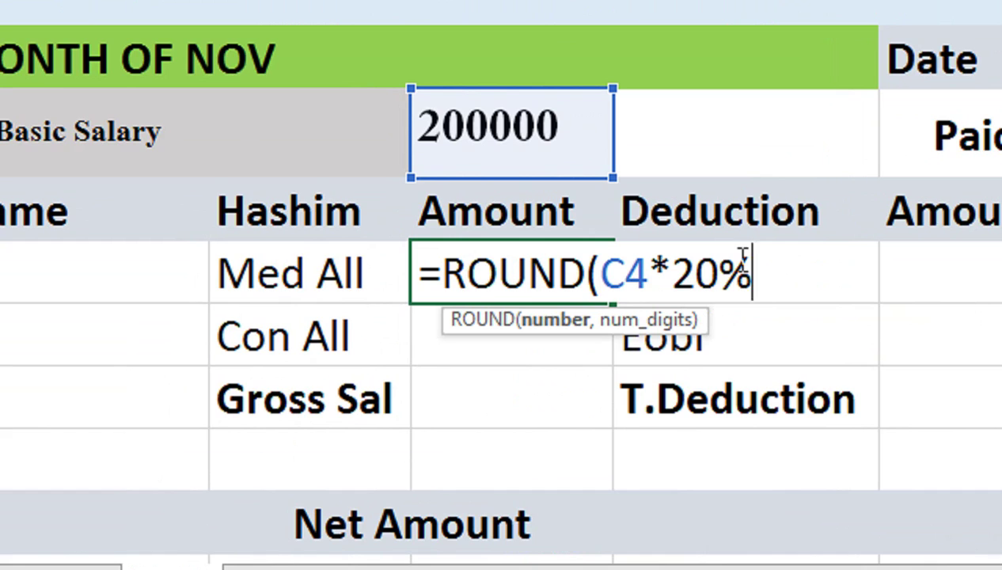
pyautogui.write(',')
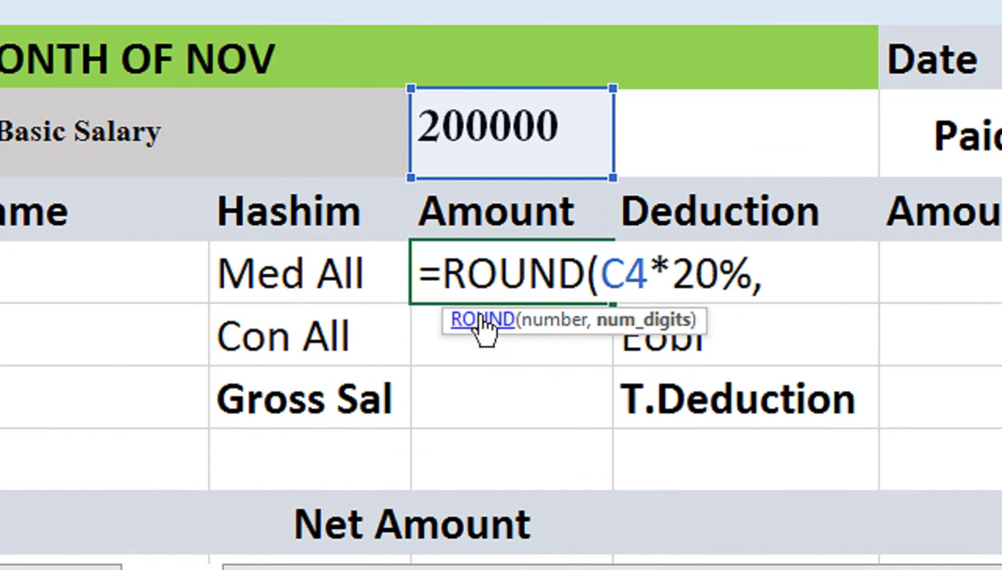
pyautogui.write('0)')
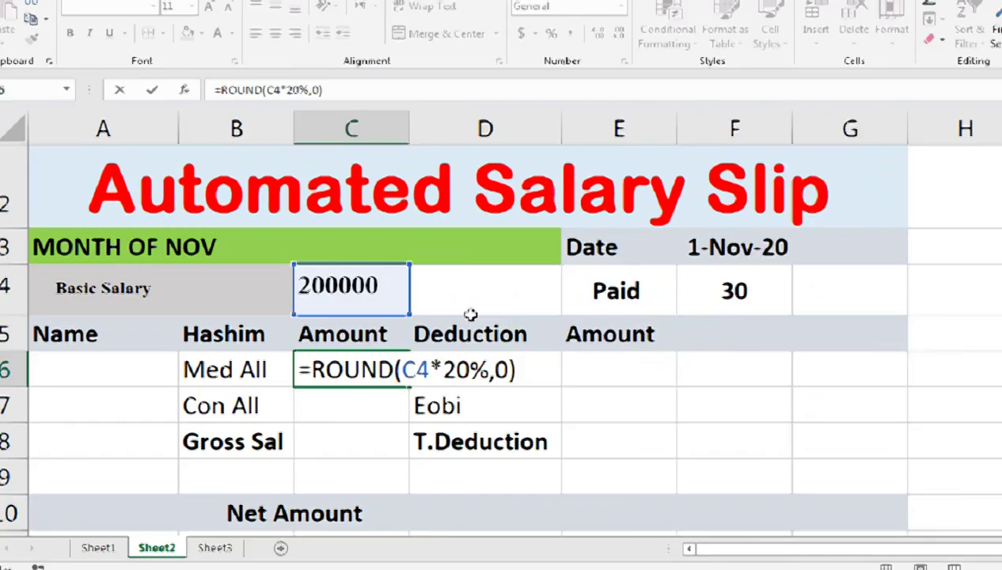
pyautogui.press('Return')
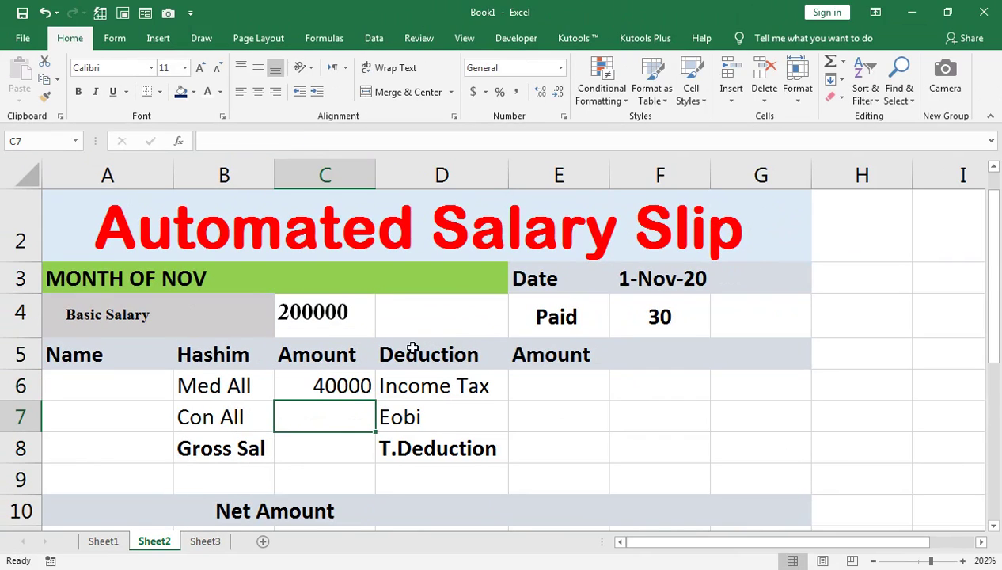
pyautogui.click(324, 383)
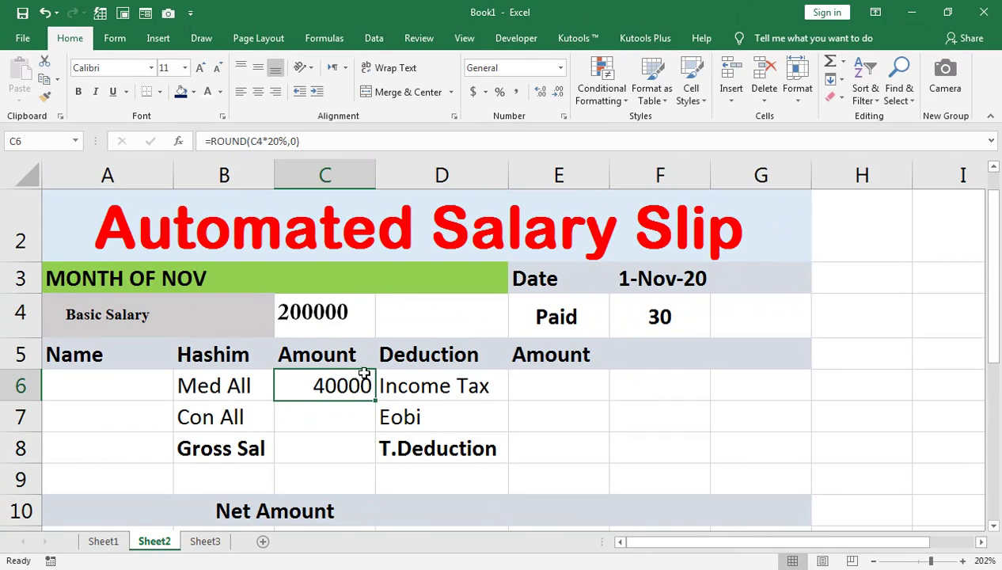
# Enter =ROUND(C4*10%,0) for Con All in C7, giving 20000
pyautogui.doubleClick(318, 412)
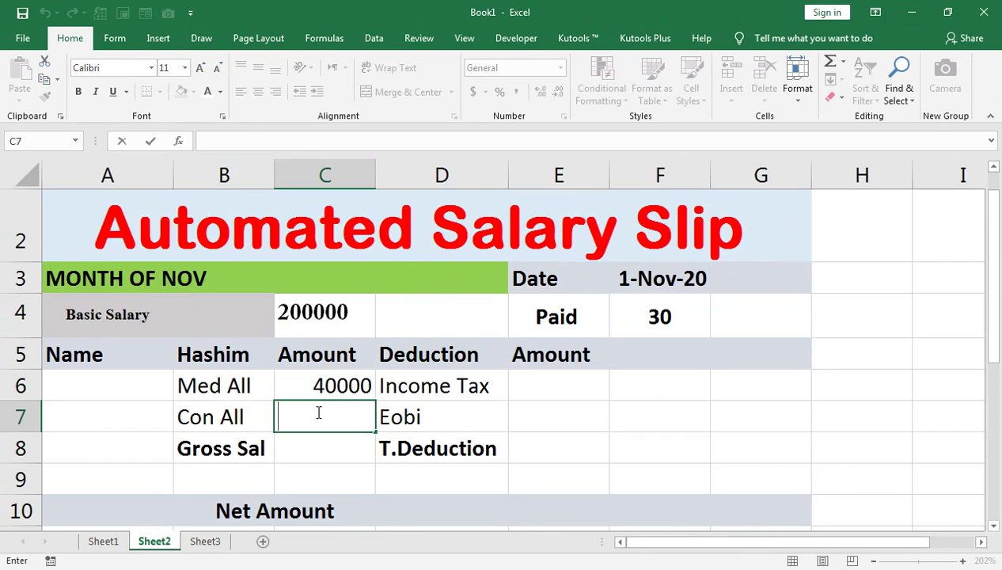
pyautogui.write('=')
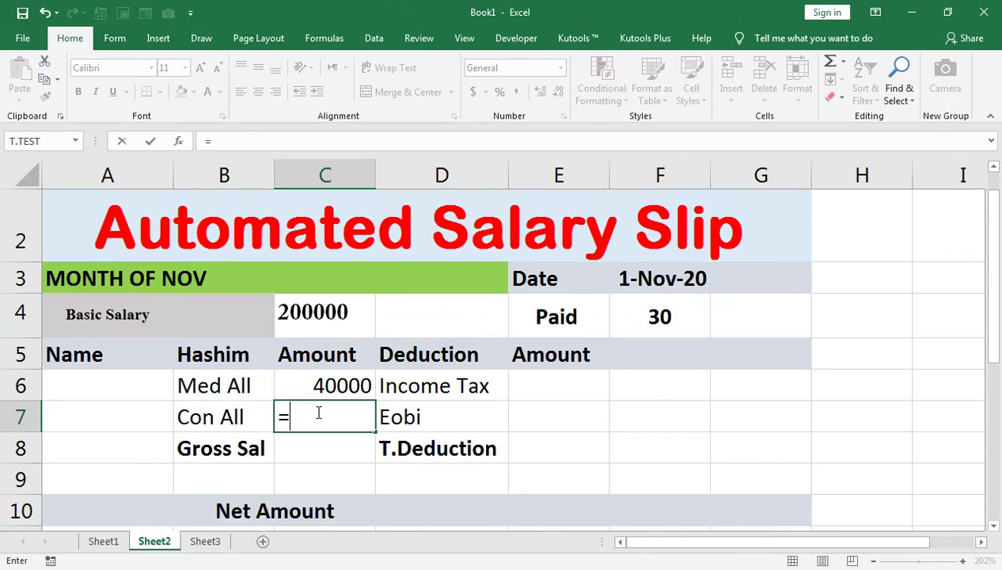
pyautogui.write('round')
pyautogui.press('Tab')
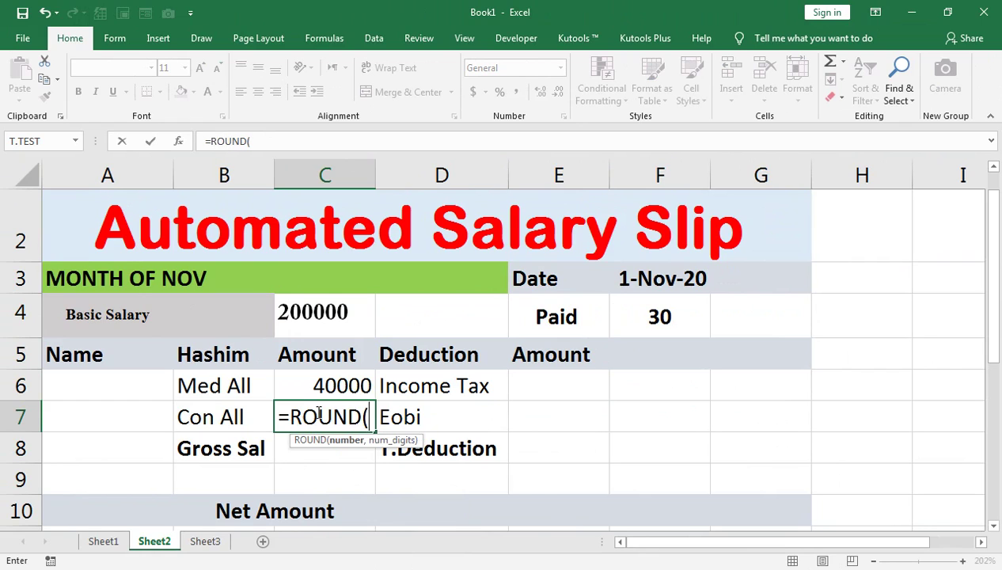
pyautogui.press('Up')
pyautogui.press('Up')
pyautogui.press('Up')
pyautogui.write('*10')
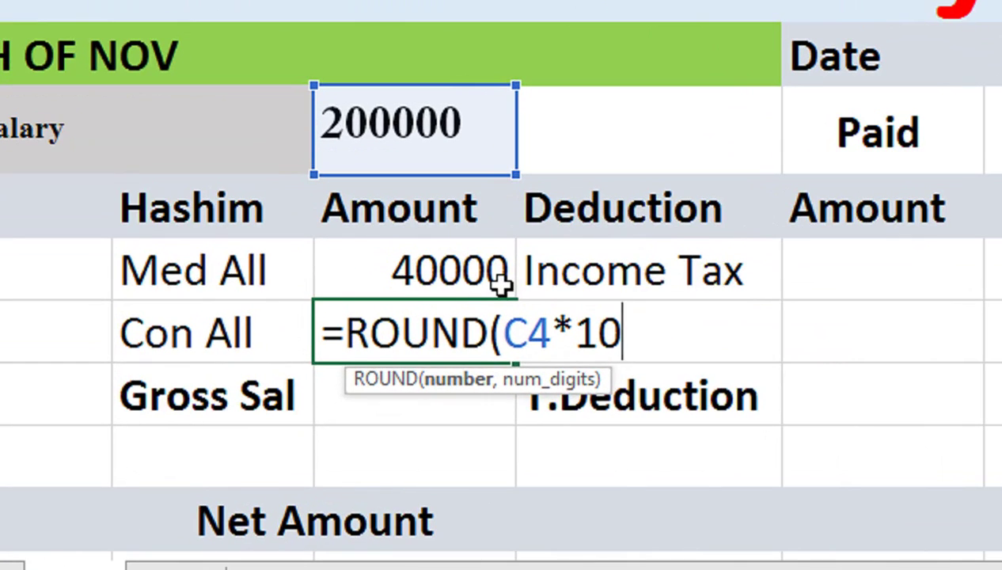
pyautogui.write('%')
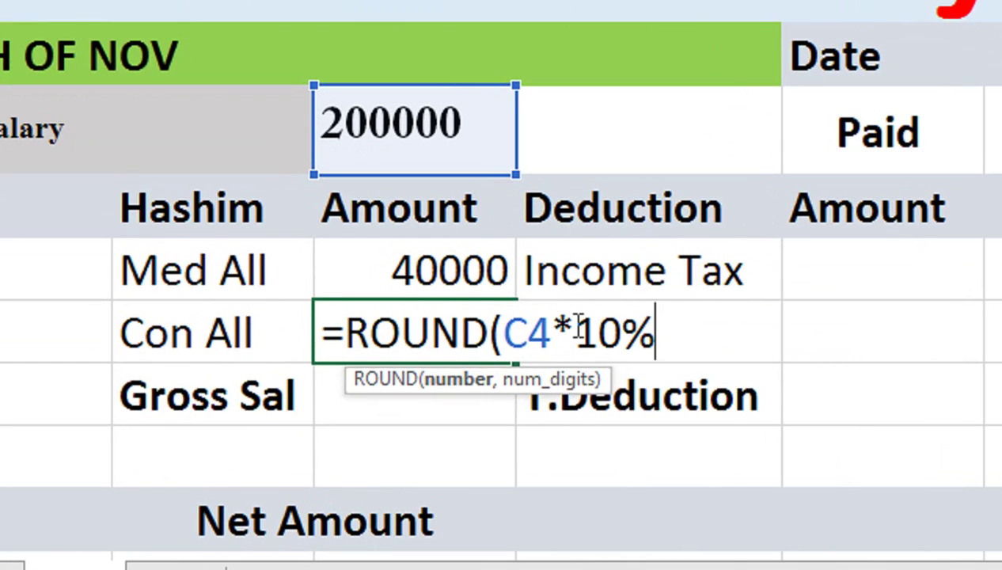
pyautogui.write(',0)')
pyautogui.press('Return')
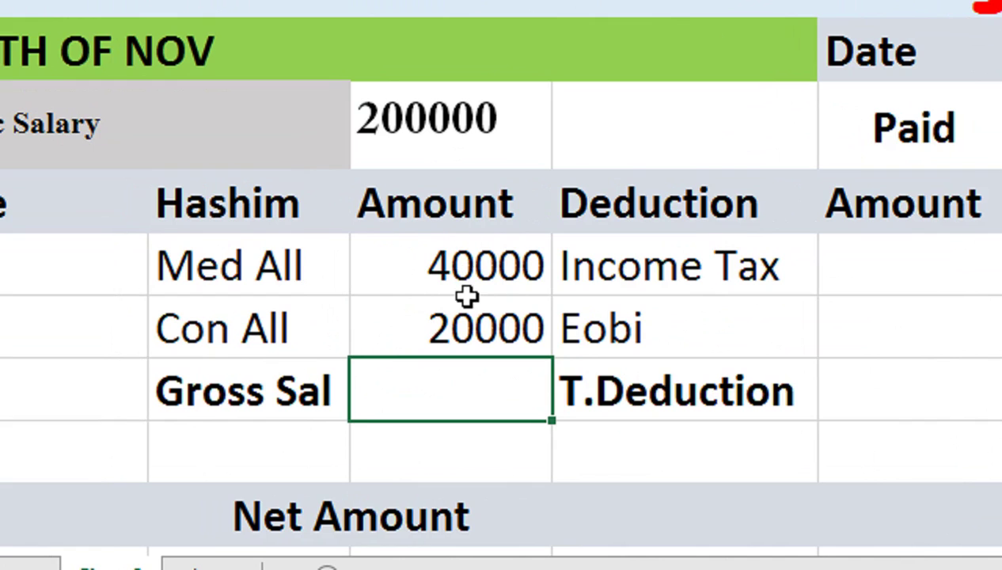
# Enter =SUM(C6:C7)+C4 for Gross Sal in C8, totalling 260000
pyautogui.write('=sum')
pyautogui.press('Tab')
pyautogui.moveTo(467, 293); pyautogui.dragTo(467, 297)
pyautogui.write(')+')
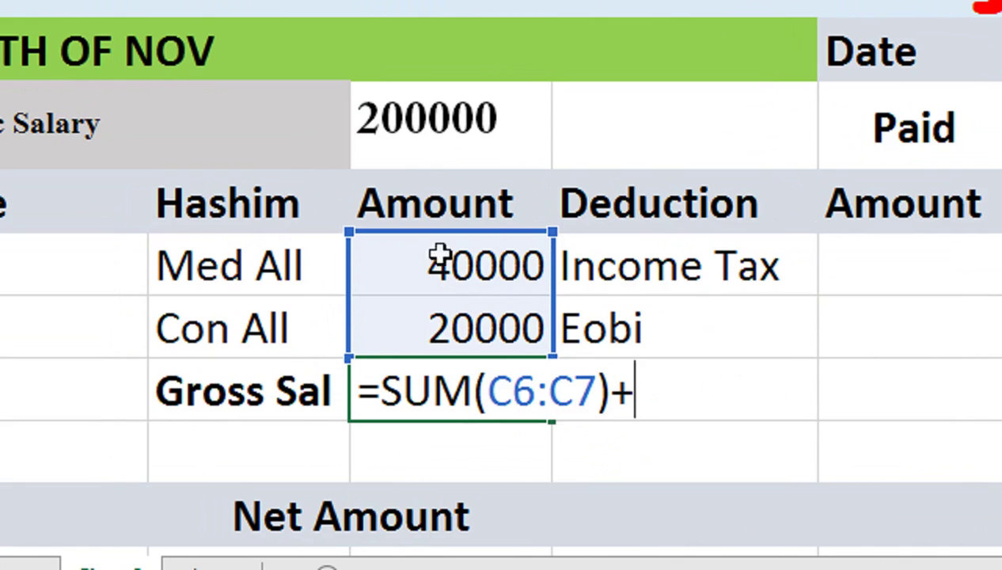
pyautogui.click(419, 121)
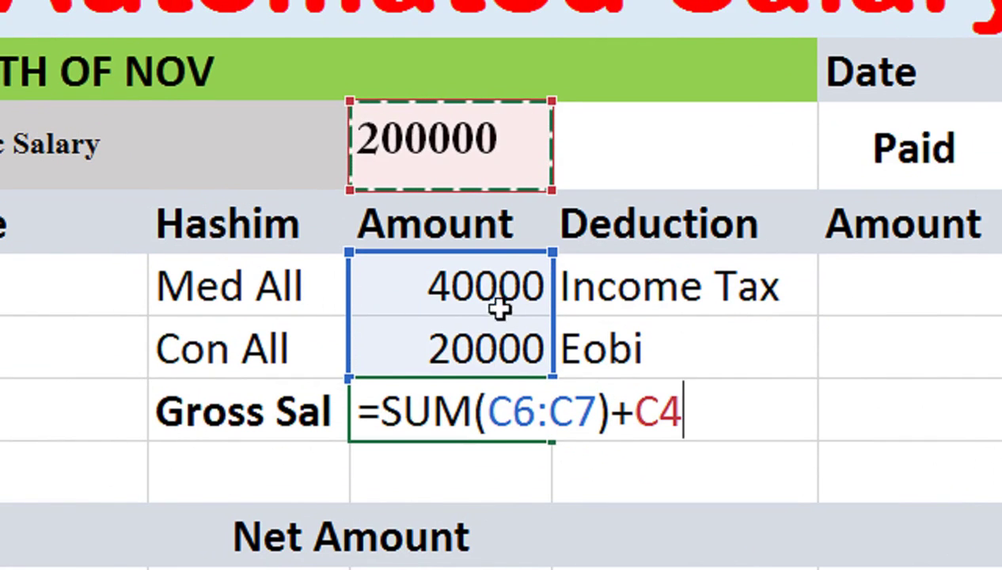
pyautogui.press('Return')
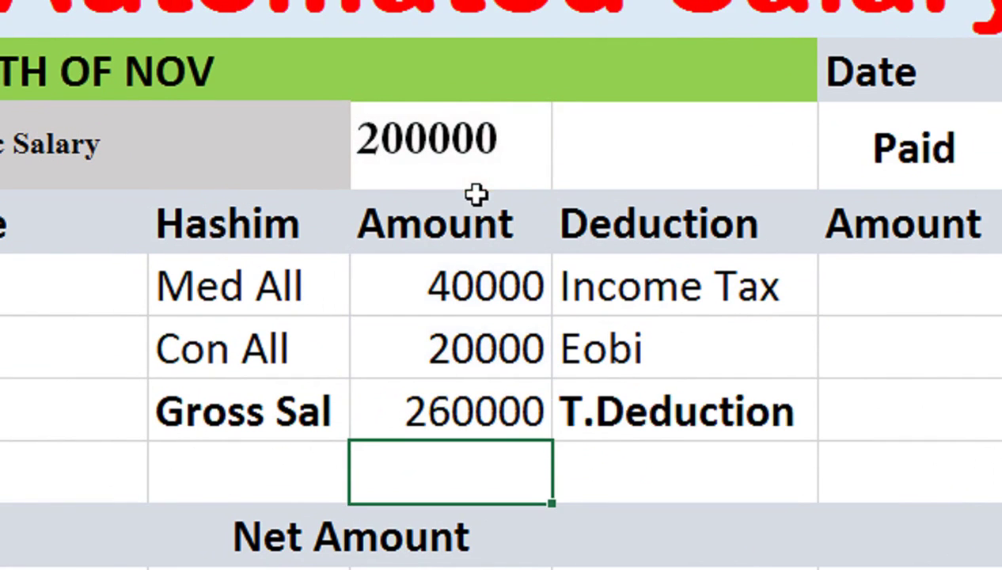
pyautogui.click(449, 400)
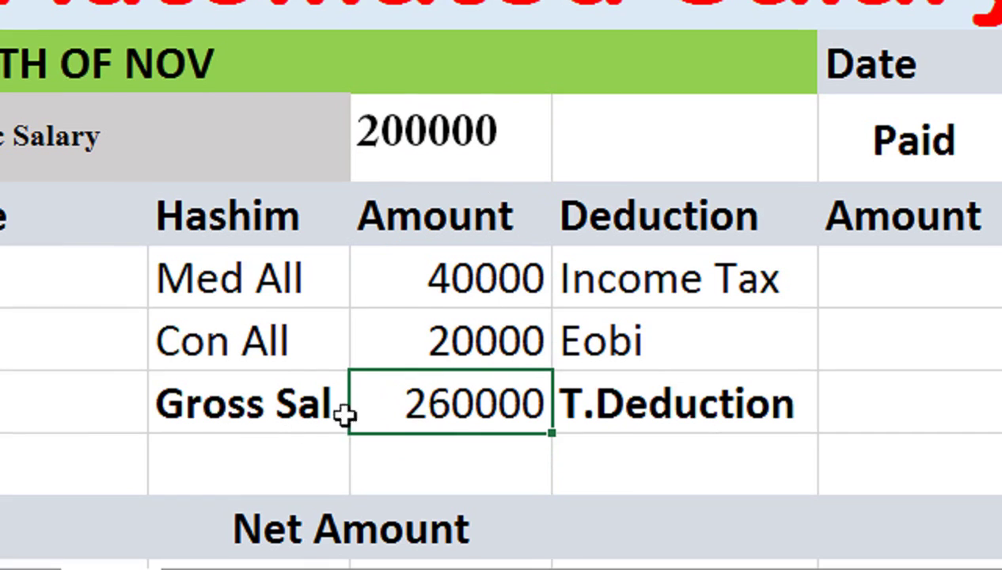
pyautogui.click(807, 287)
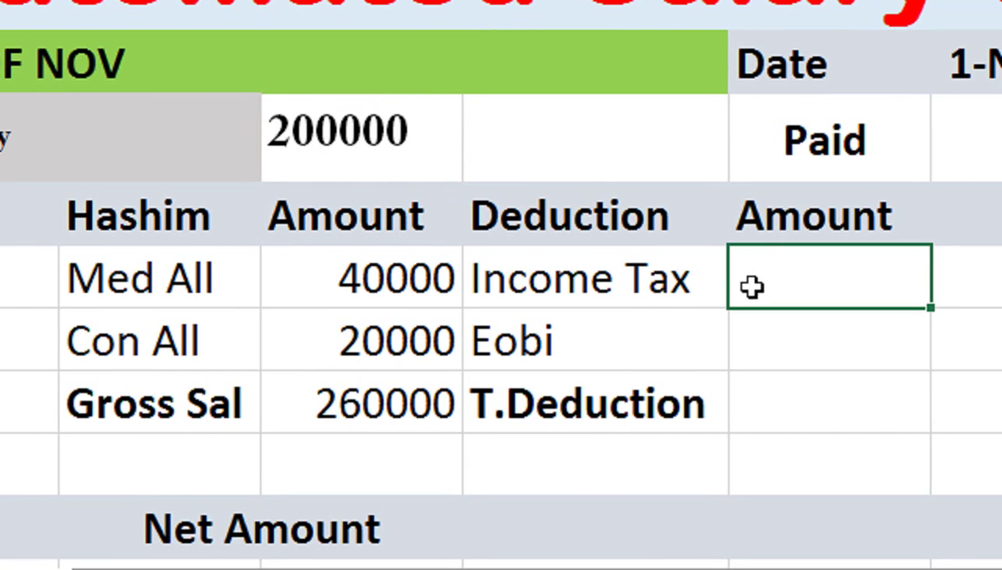
# Enter a 5% rounded Income Tax formula =ROUND(C4*5%,0) in E6
pyautogui.write('=round')
pyautogui.press('Tab')
pyautogui.press('Left')
pyautogui.press('Left')
pyautogui.press('Left')
pyautogui.press('Up')
pyautogui.press('Up')
pyautogui.press('Right')
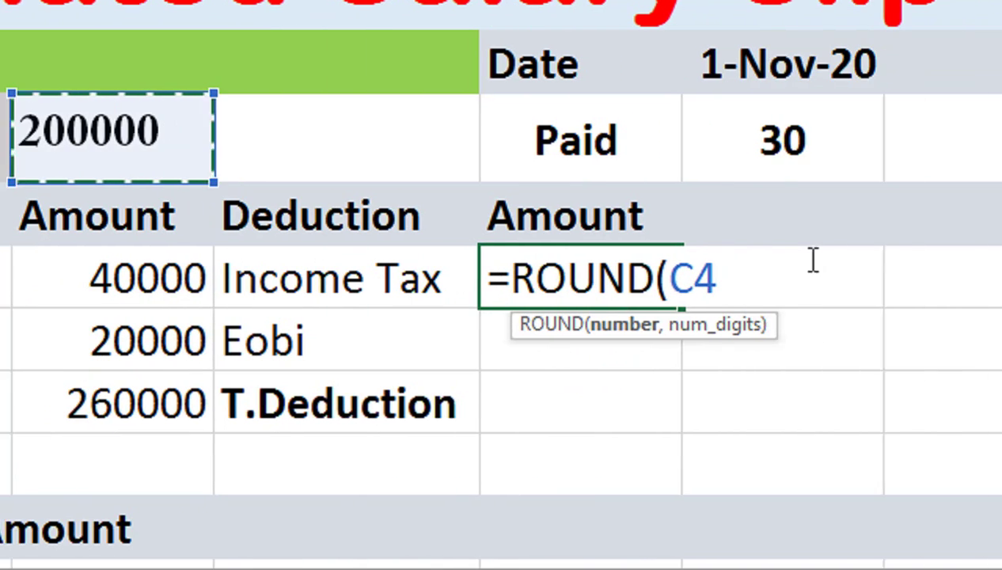
pyautogui.write(',')
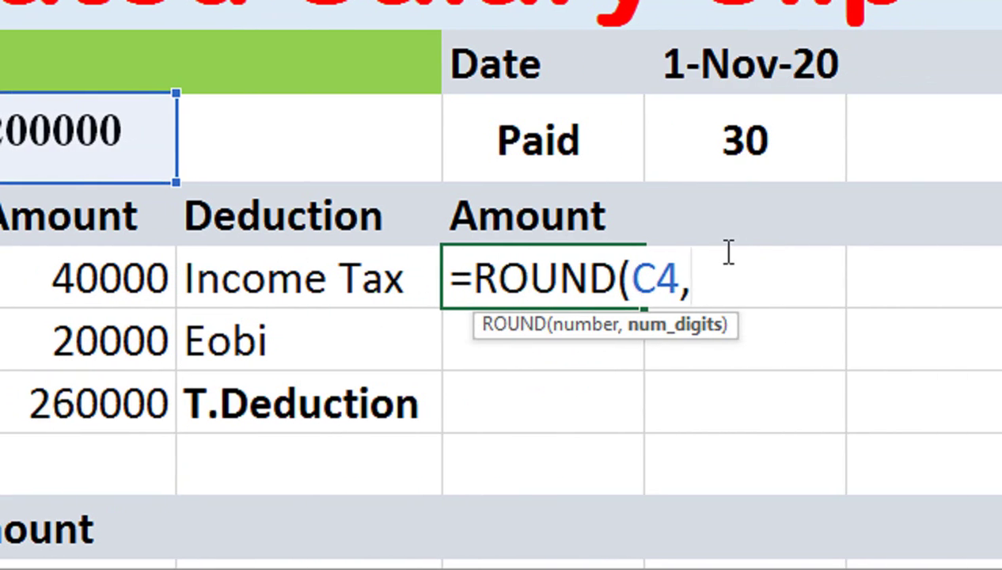
pyautogui.press('BackSpace')
pyautogui.write('*8')
pyautogui.press('BackSpace')
pyautogui.write('5')
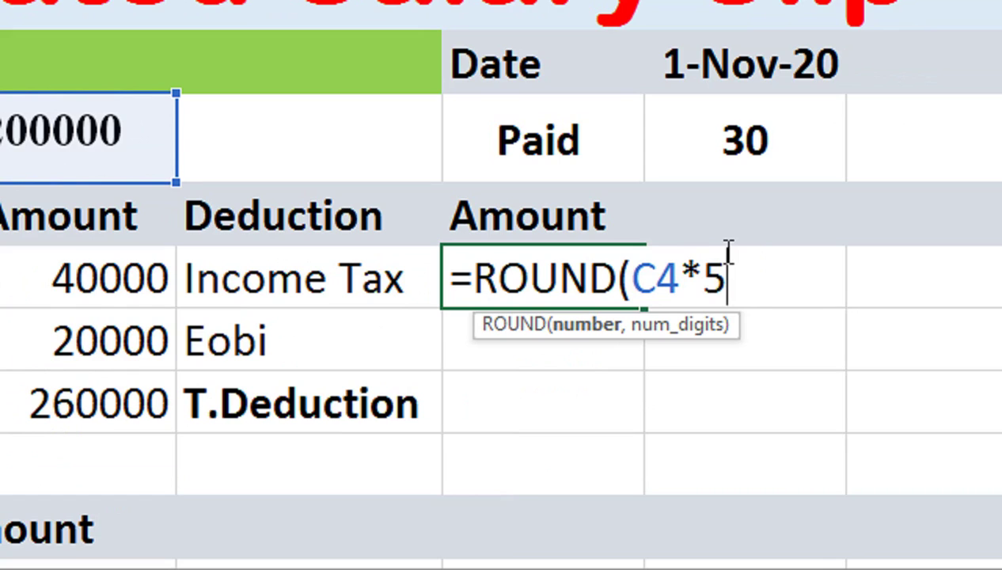
pyautogui.write('%,0')
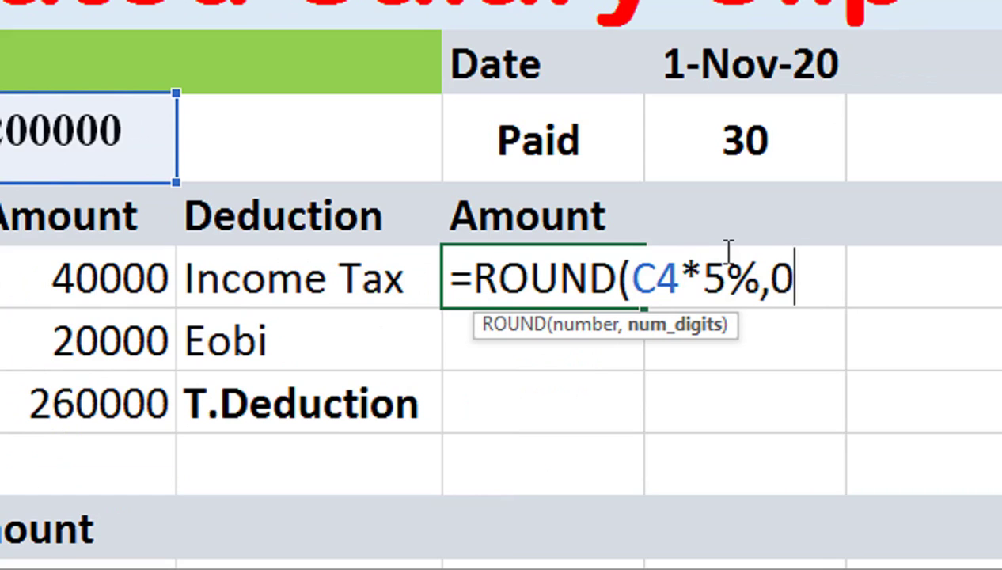
pyautogui.write(')')
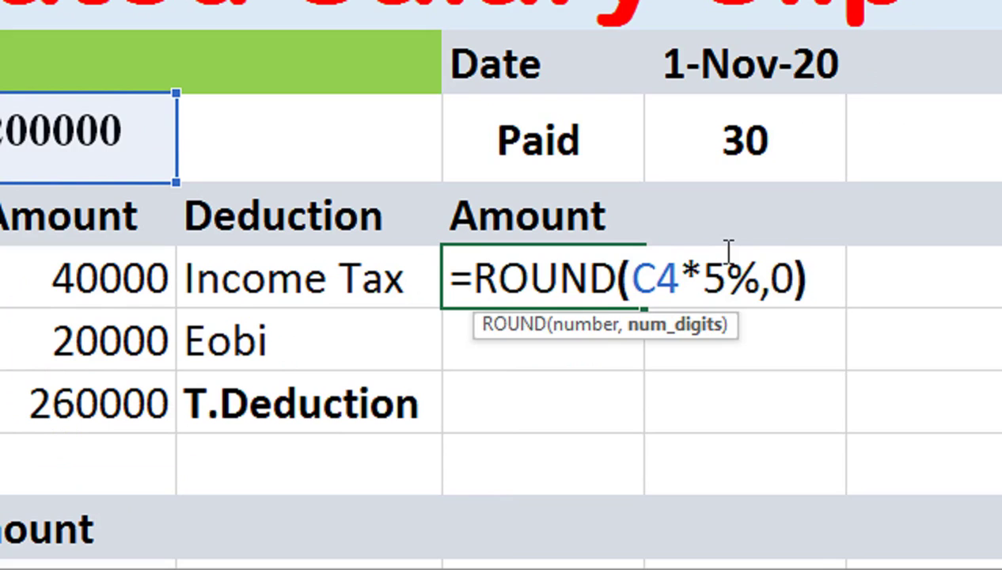
pyautogui.press('Return')
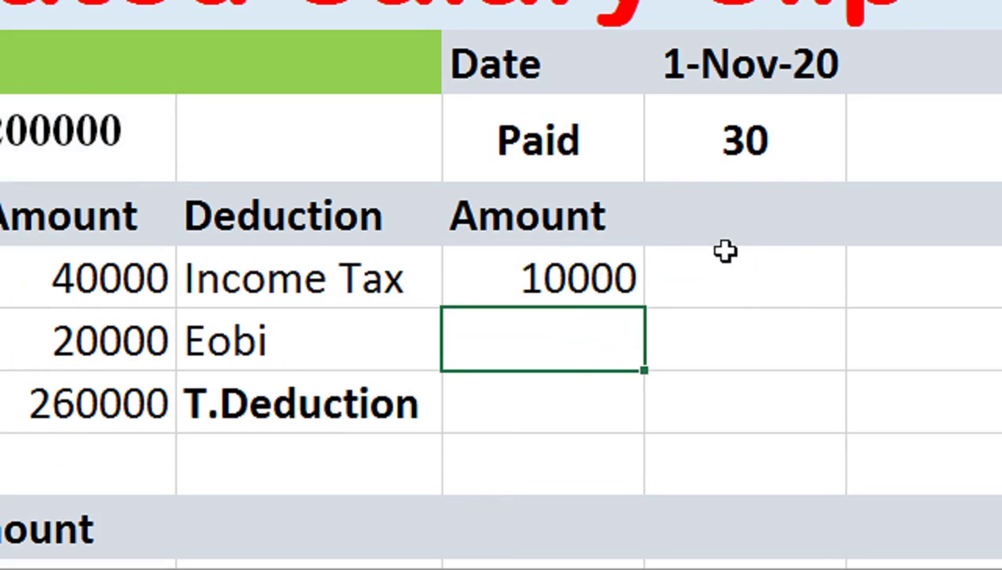
# Start the Eobi formula =ROUND(C4,2%) in E7, then switch to the YouTube channel
pyautogui.write('=ro')
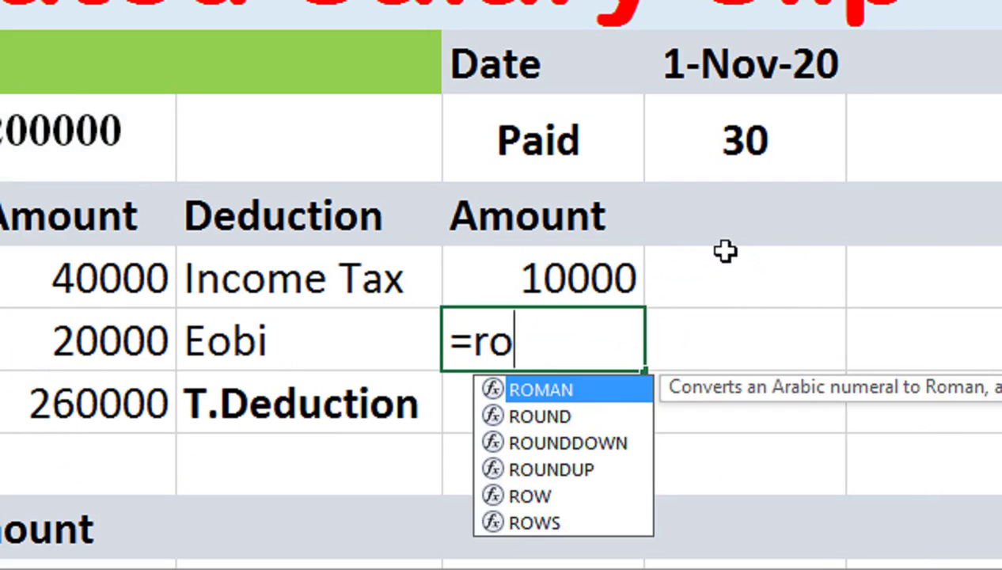
pyautogui.write('und')
pyautogui.press('Tab')
pyautogui.press('Up')
pyautogui.press('Up')
pyautogui.press('Left')
pyautogui.press('Left')
pyautogui.press('Up')
pyautogui.write(',')
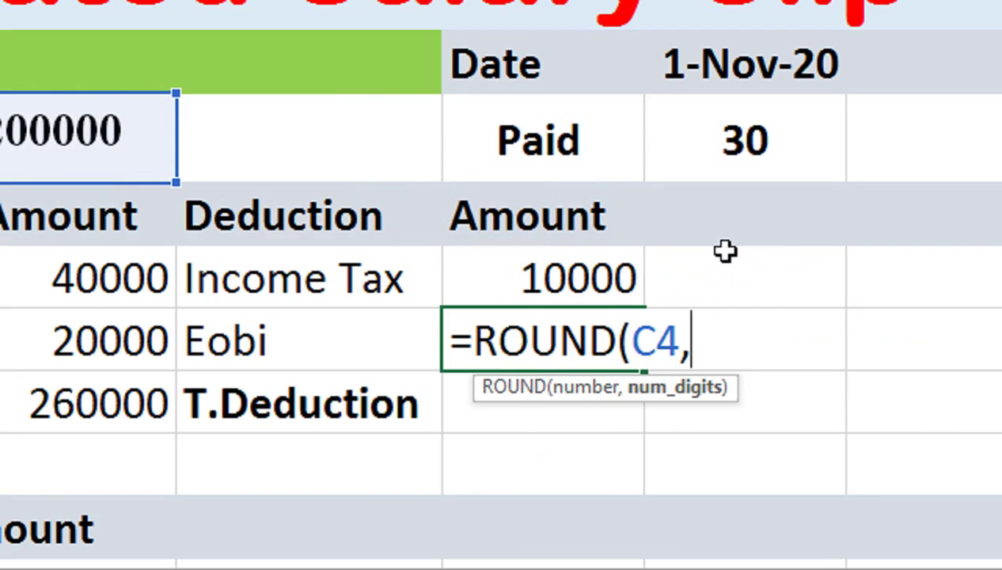
pyautogui.write('2')
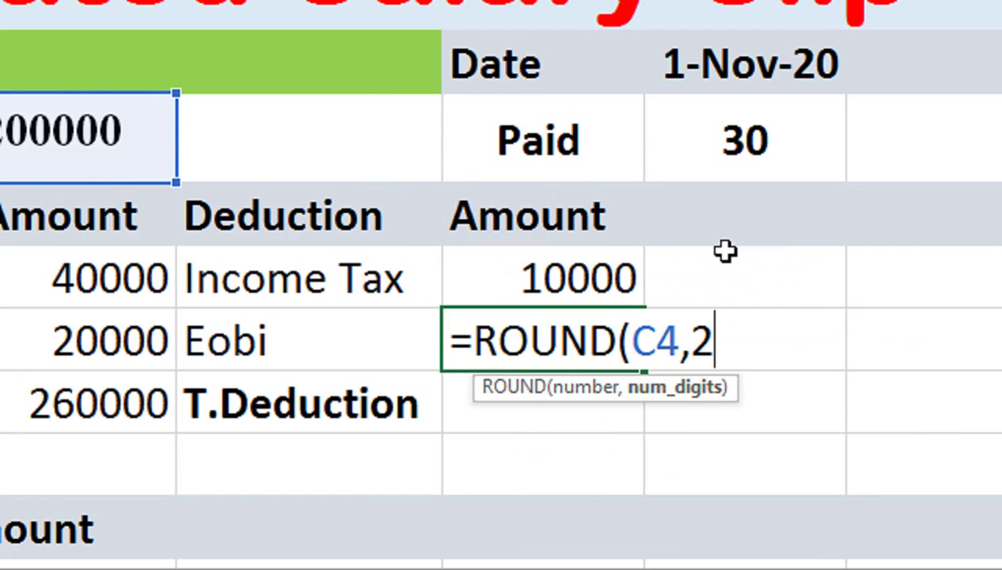
pyautogui.write('%)')
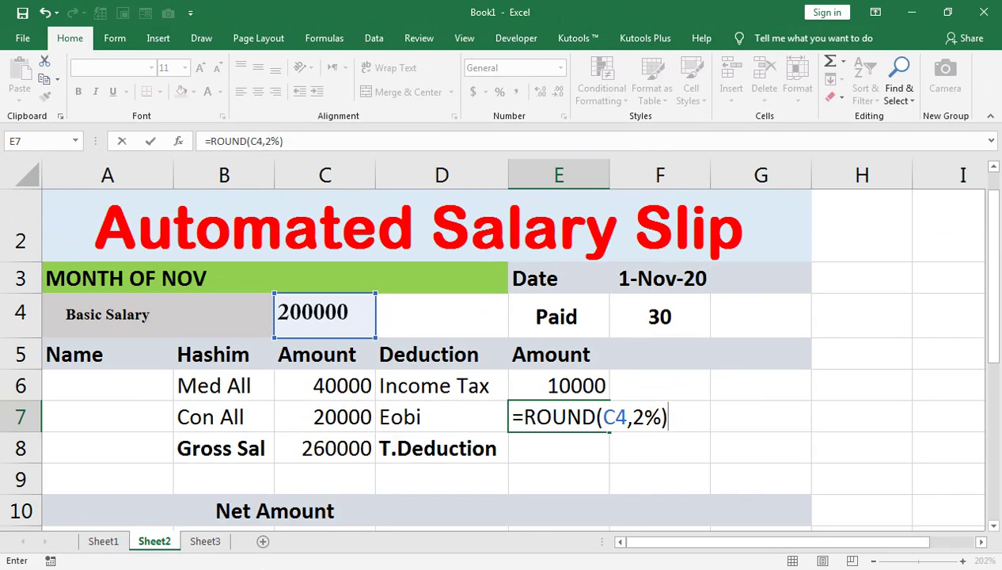
pyautogui.click(298, 479)
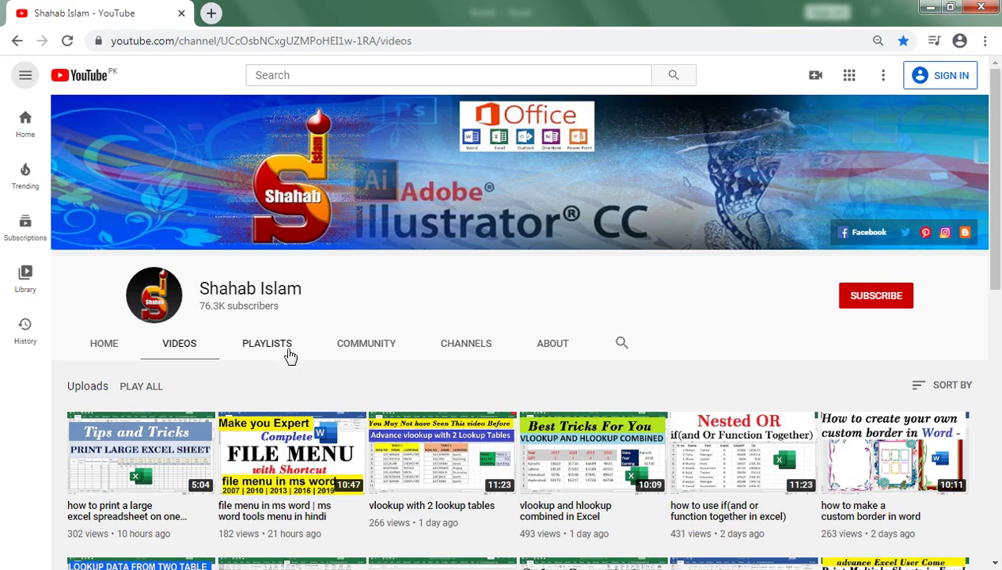
# Scroll down and back up through the YouTube channel's uploaded videos
pyautogui.scroll(-1, 191, 406)
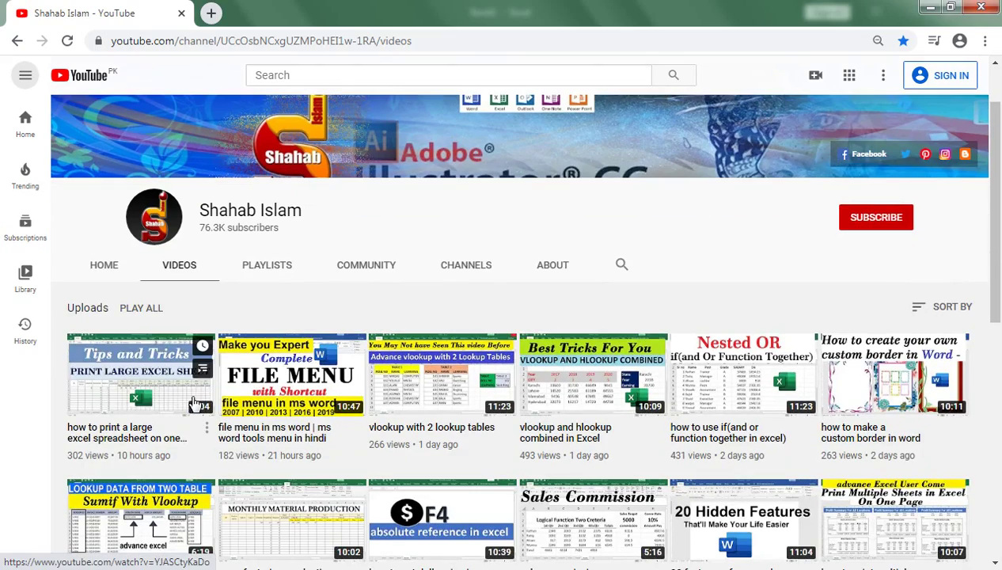
pyautogui.scroll(1, 289, 380)
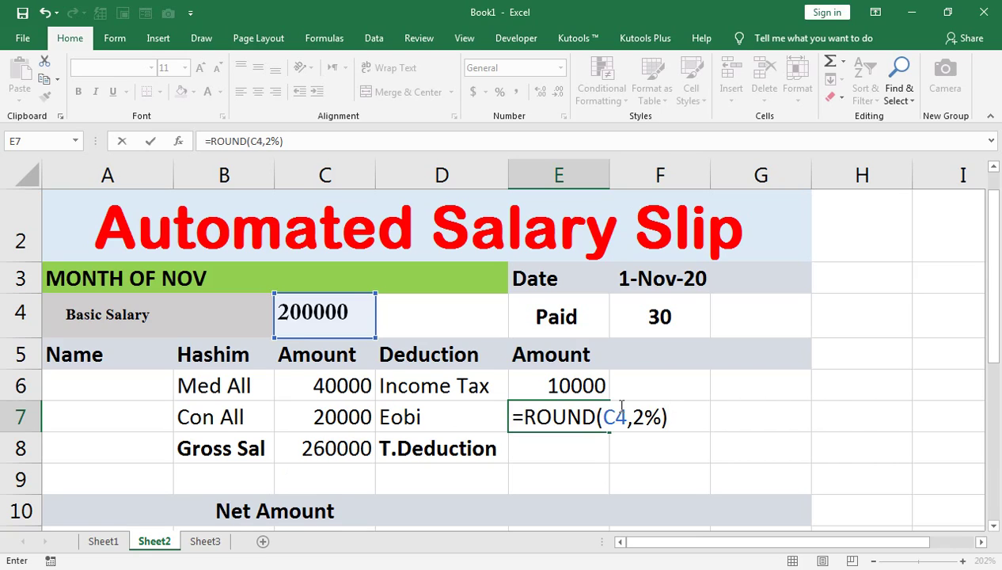
# Correct the Eobi formula in E7 to =ROUND(C4*2%,0), giving 4000
pyautogui.press('Return')
pyautogui.click(556, 422)
pyautogui.doubleClick(551, 414)
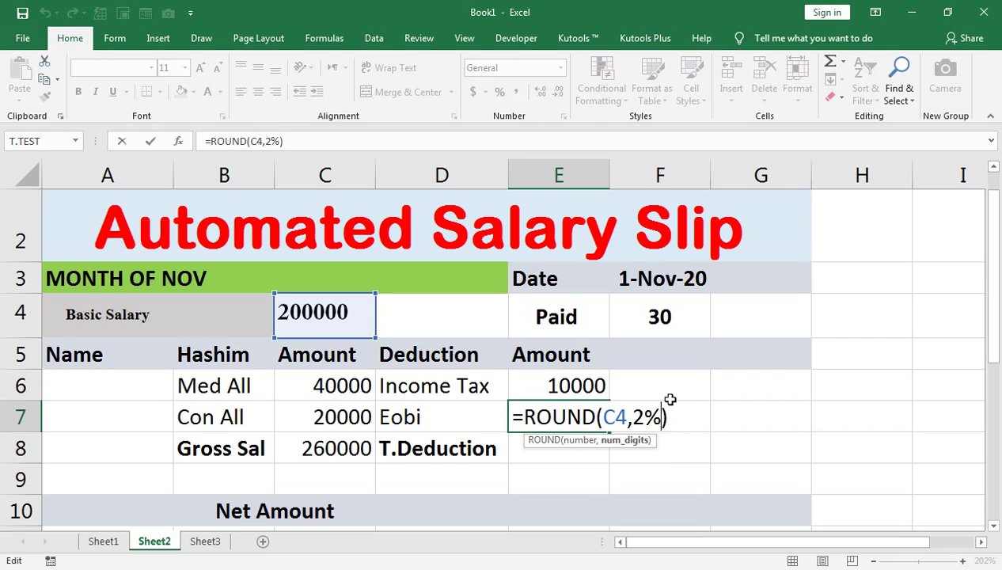
pyautogui.write(',0')
pyautogui.press('Return')
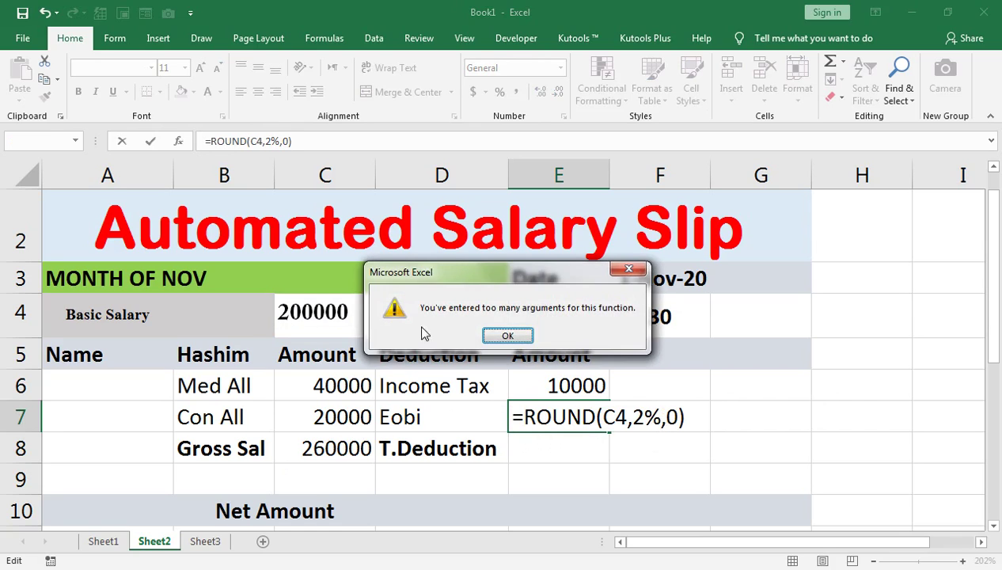
pyautogui.click(526, 335)
pyautogui.click(632, 418)
pyautogui.press('BackSpace')
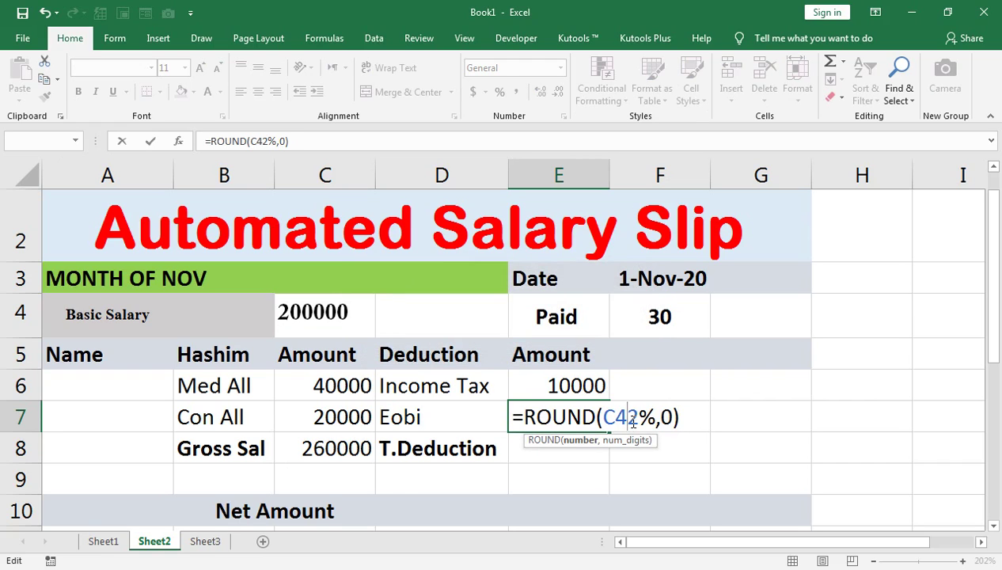
pyautogui.write('*')
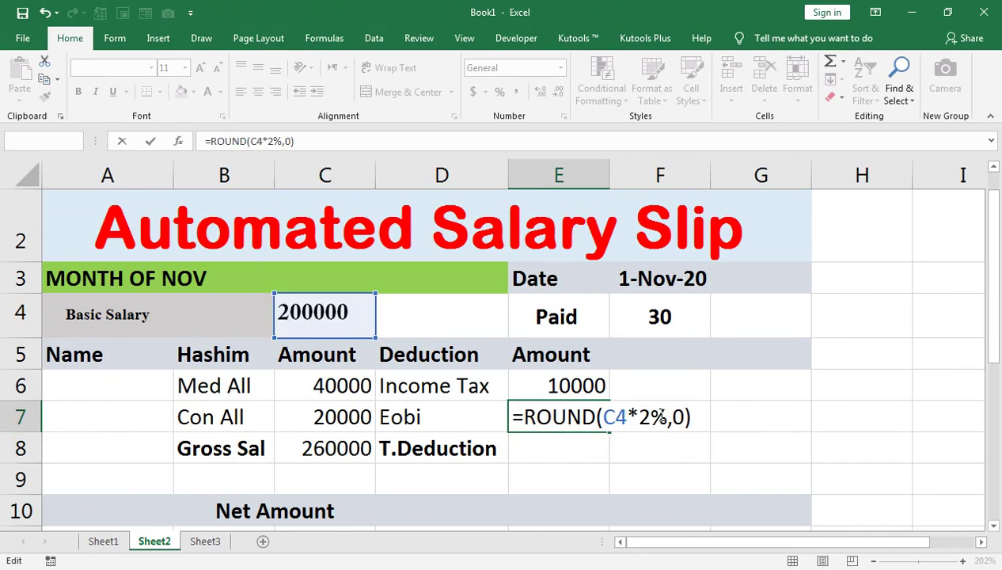
pyautogui.press('Return')
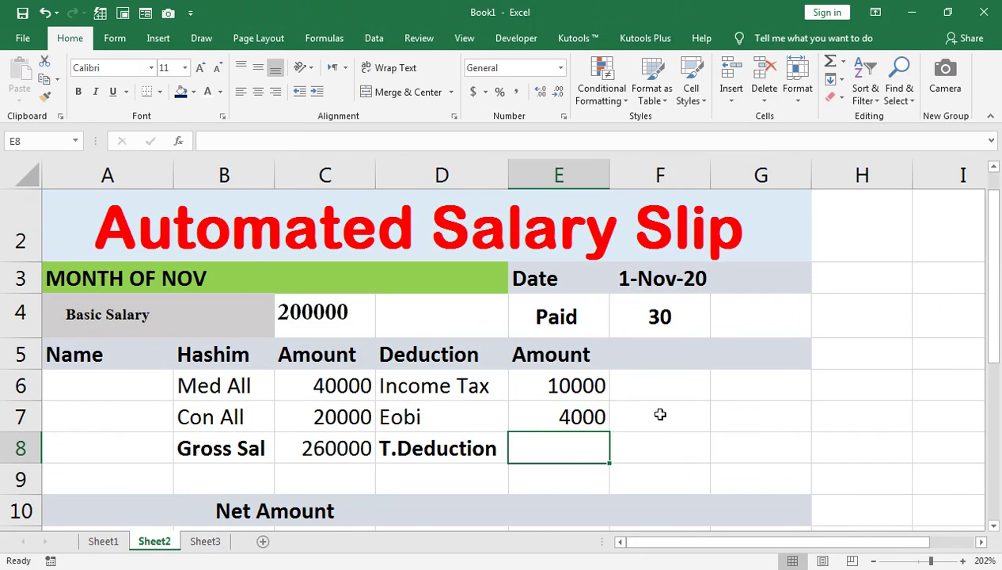
# Enter =E6+E7 in T.Deduction cell E8, totalling 14000
pyautogui.click(568, 437)
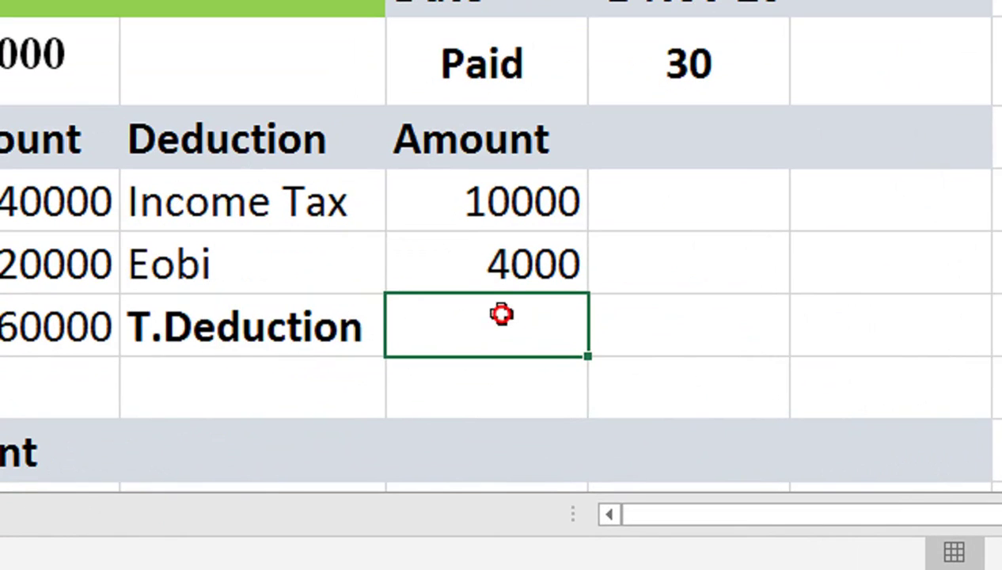
pyautogui.write('=')
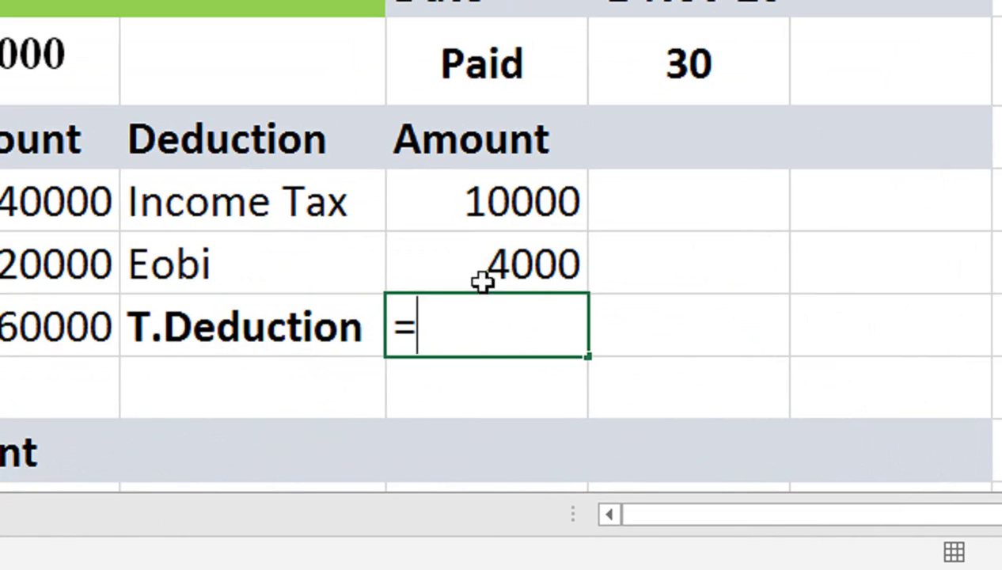
pyautogui.click(490, 207)
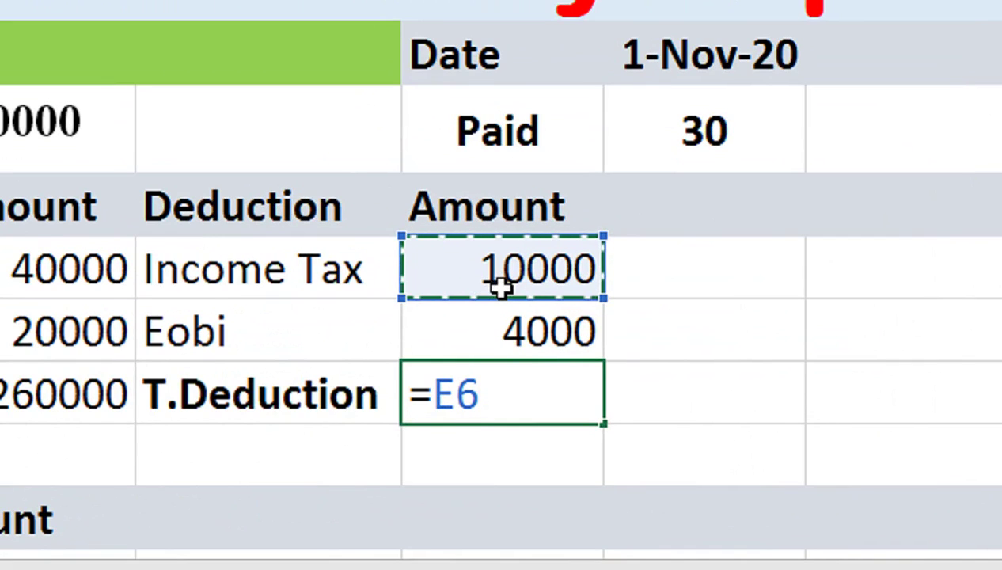
pyautogui.write('+')
pyautogui.click(521, 325)
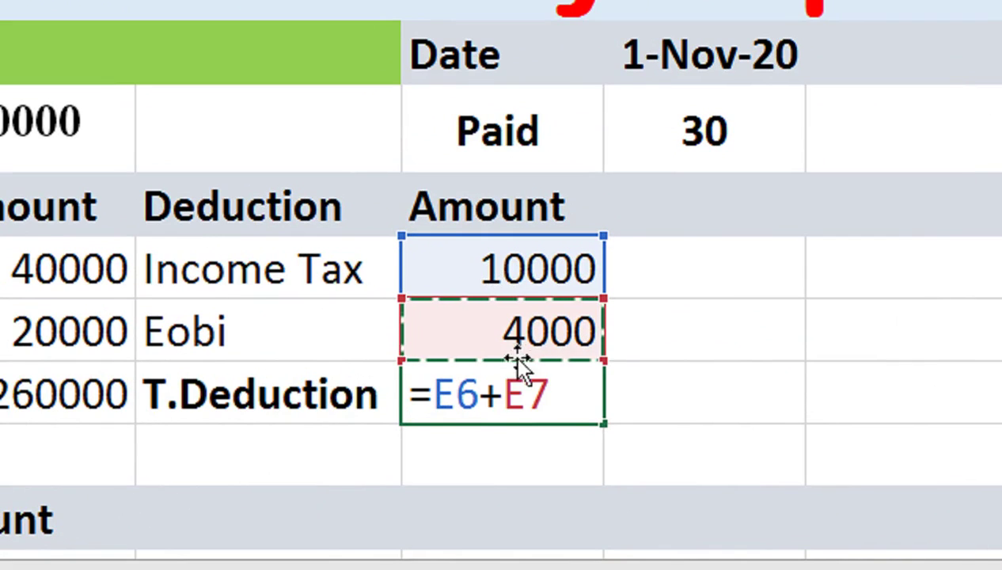
pyautogui.press('Return')
pyautogui.click(488, 387)
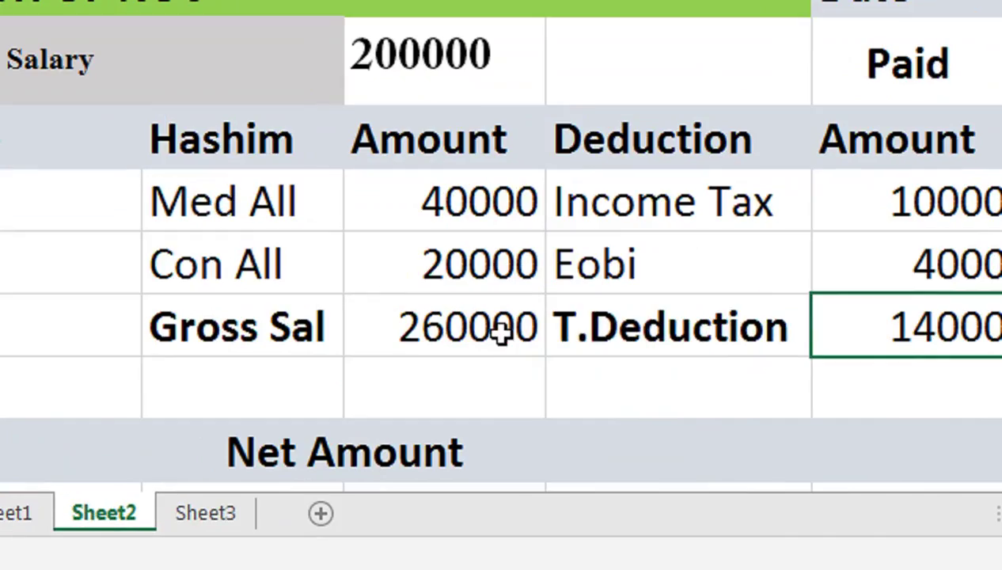
pyautogui.click(364, 452)
# Enter =C8-E8 in Net Amount cell D10, showing 246000
pyautogui.click(440, 510)
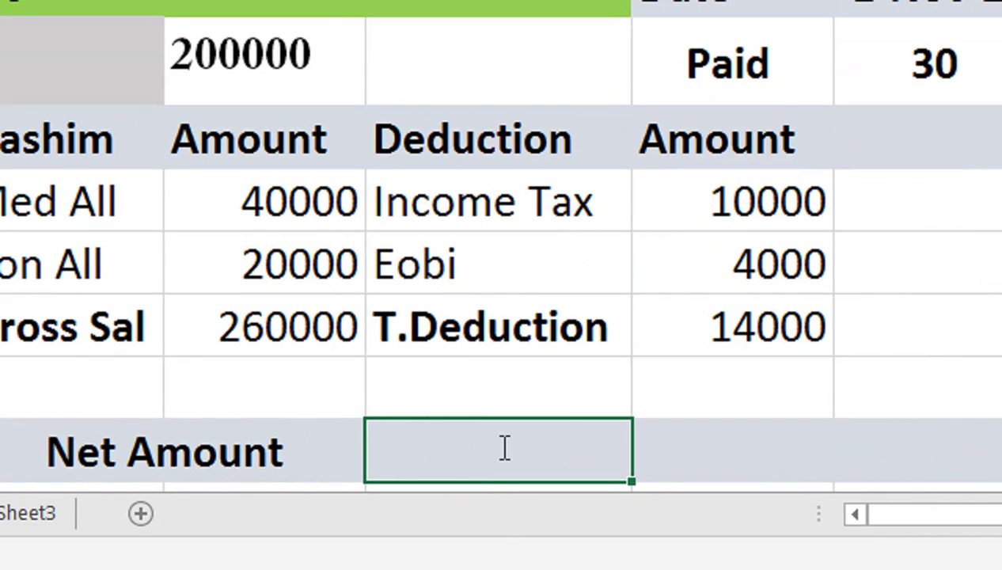
pyautogui.write('=')
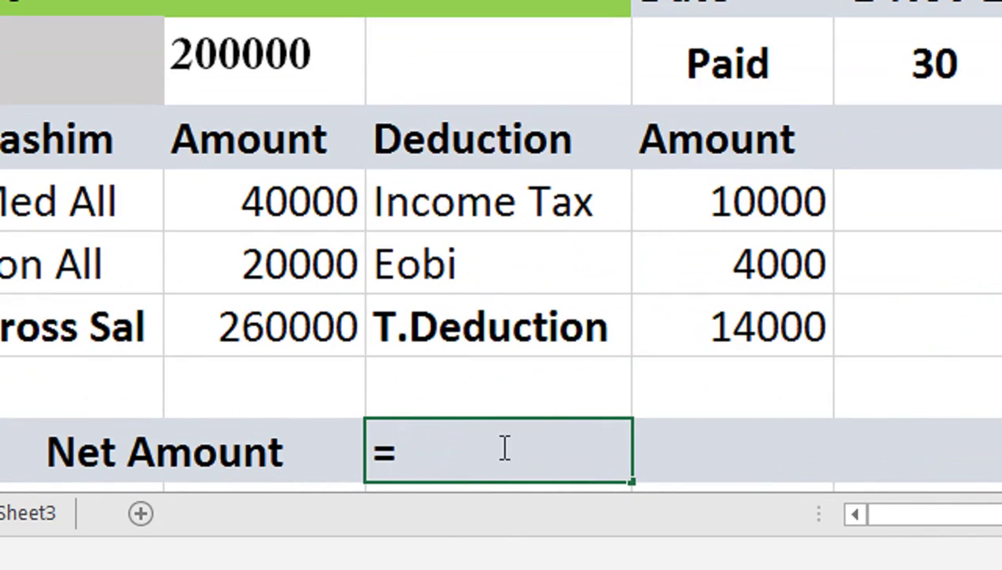
pyautogui.press('Up')
pyautogui.press('Up')
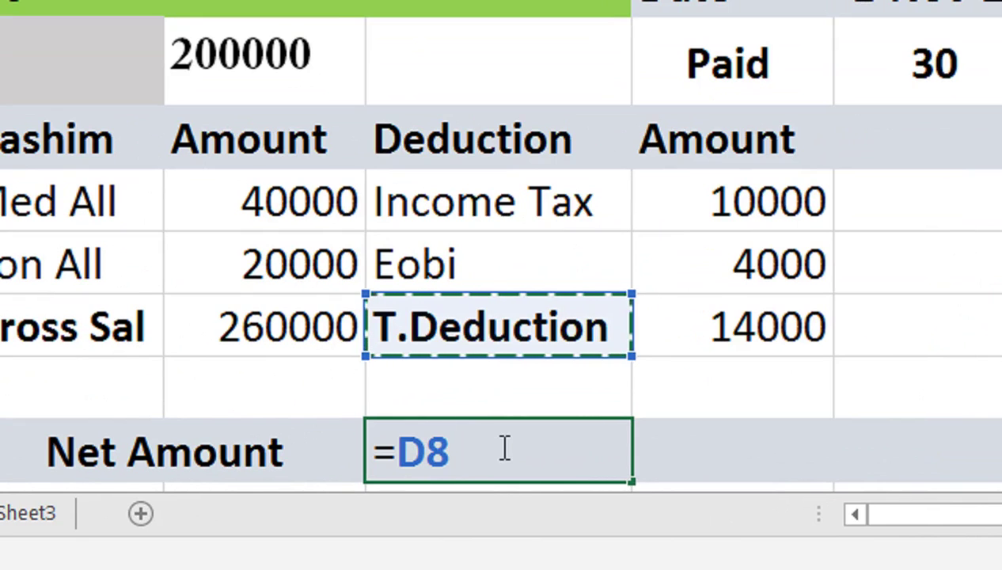
pyautogui.press('Left')
pyautogui.write('-')
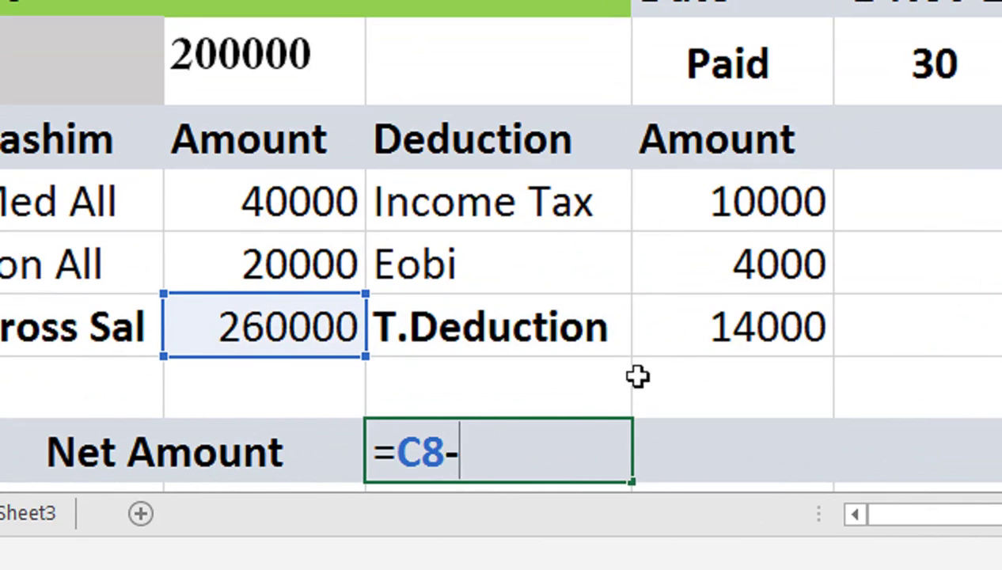
pyautogui.click(688, 322)
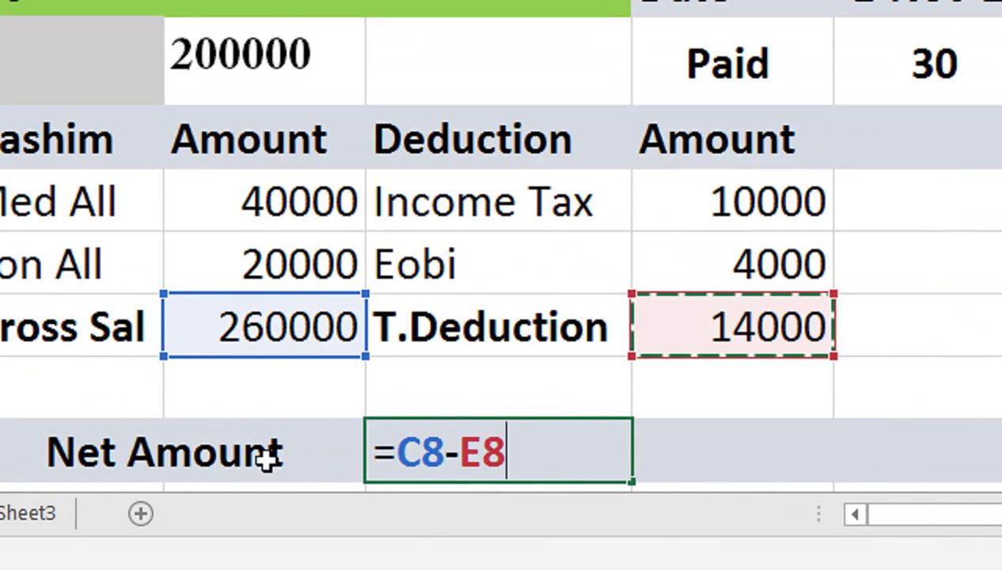
pyautogui.press('Return')
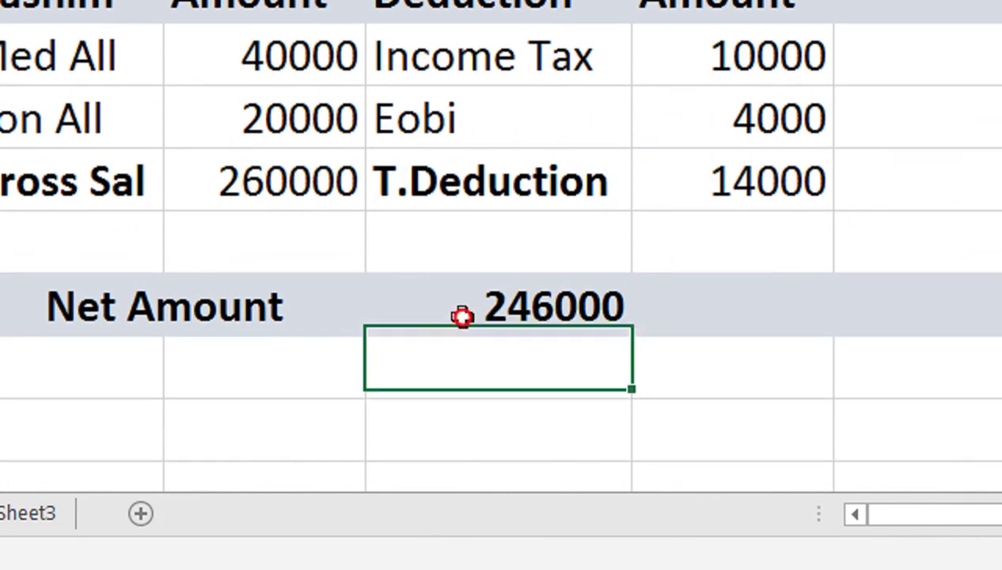
pyautogui.click(463, 455)
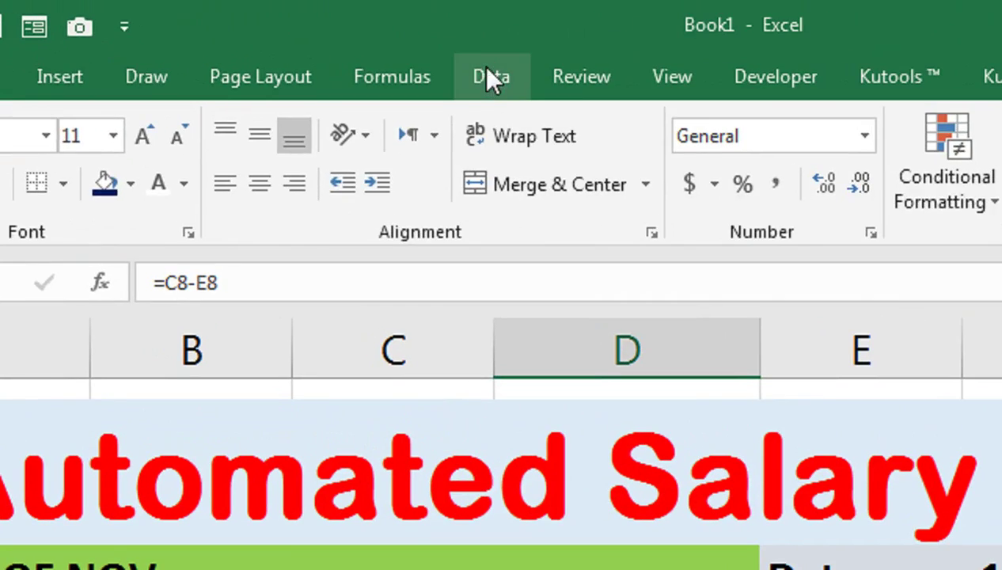
# Open Goal Seek from Data > What-If Analysis with D10 as the set cell
pyautogui.click(491, 76)
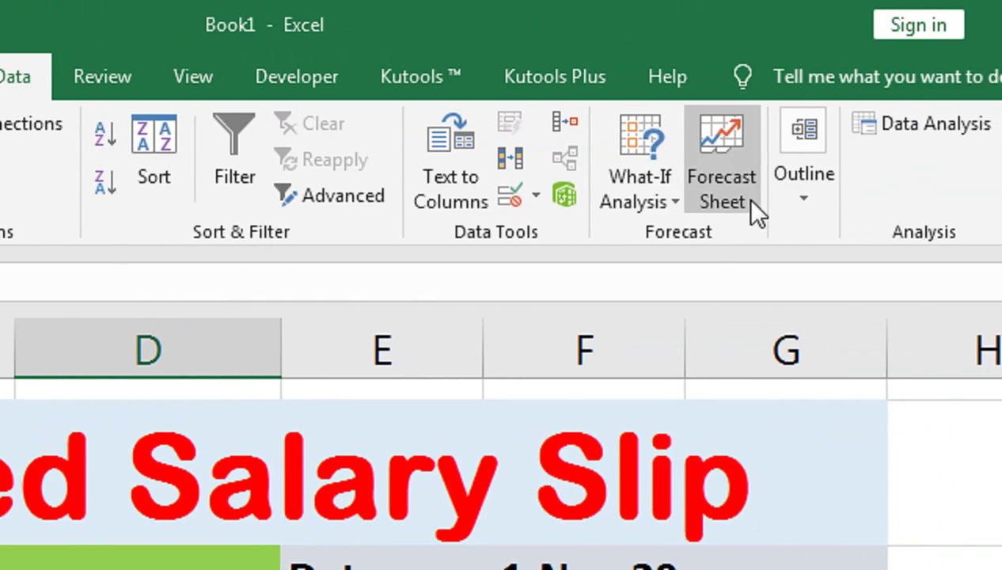
pyautogui.click(665, 200)
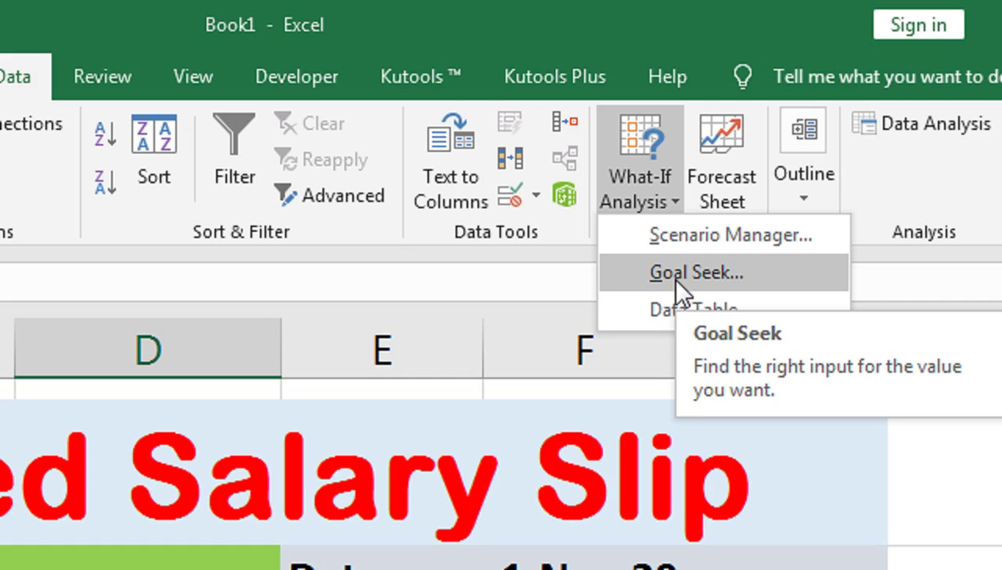
pyautogui.click(675, 280)
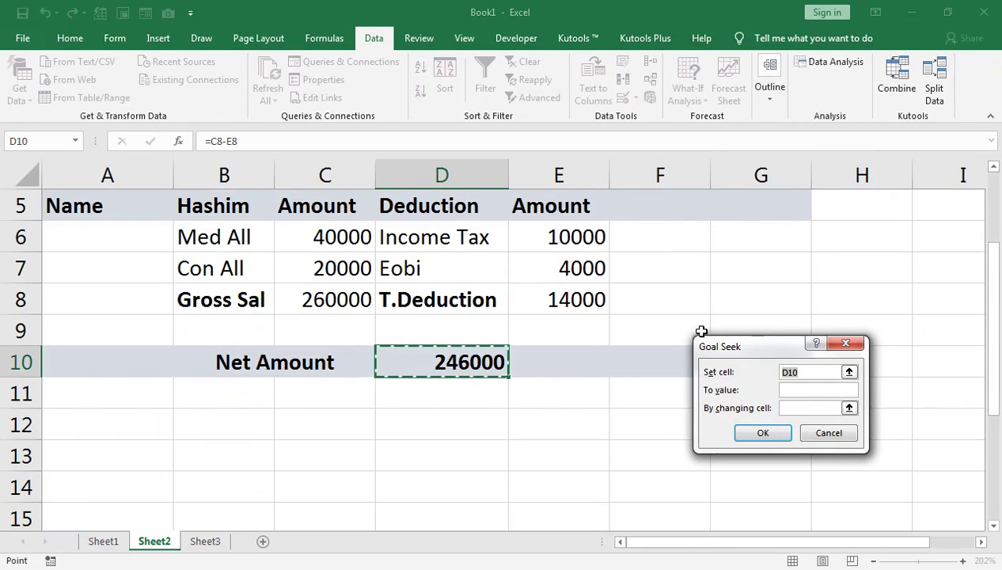
# Goal Seek D10 to 100000 by changing C4, accepting a basic salary of 81301
pyautogui.scroll(2, 646, 302)
pyautogui.moveTo(727, 353); pyautogui.dragTo(677, 358)
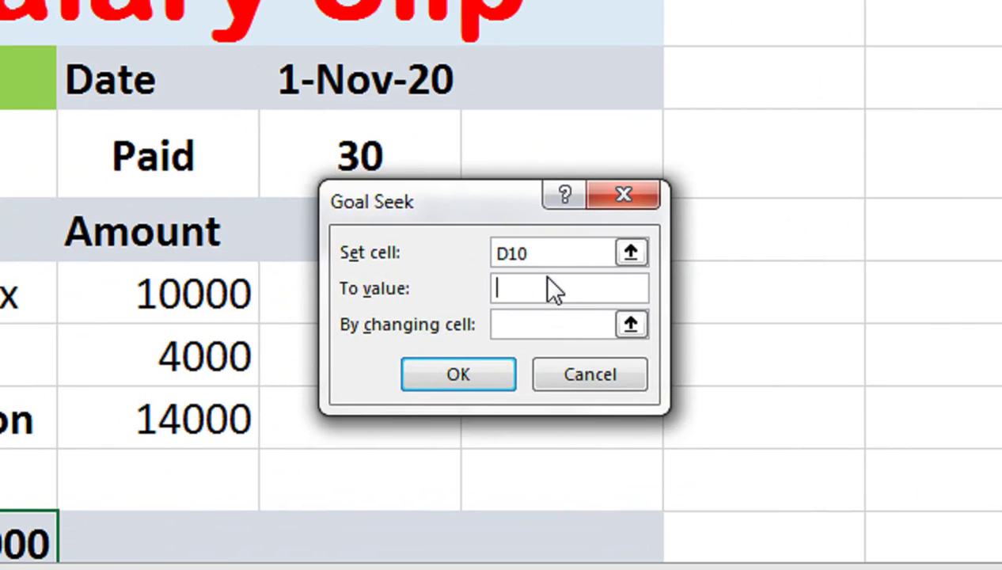
pyautogui.write('1')
pyautogui.write('00000')
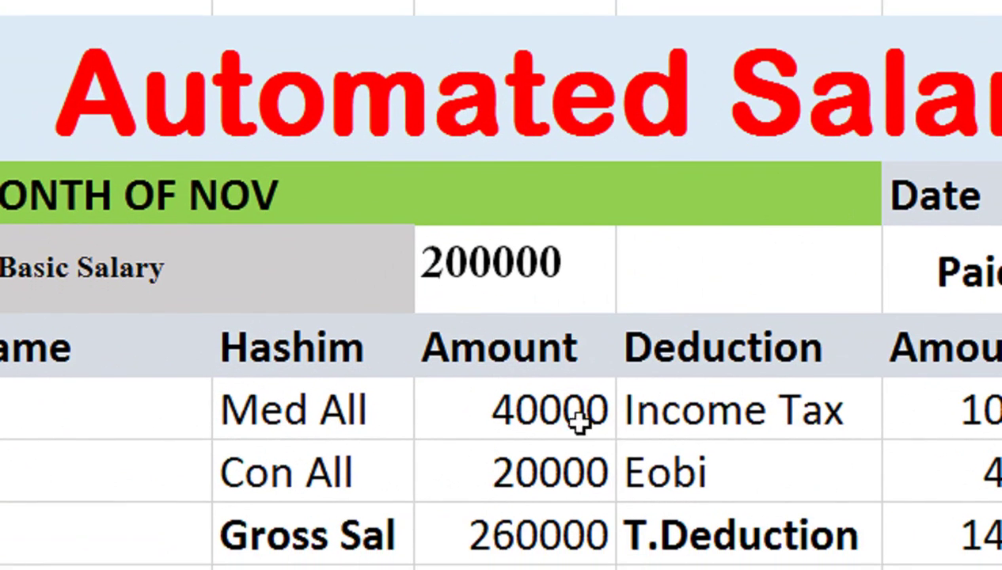
pyautogui.click(558, 275)
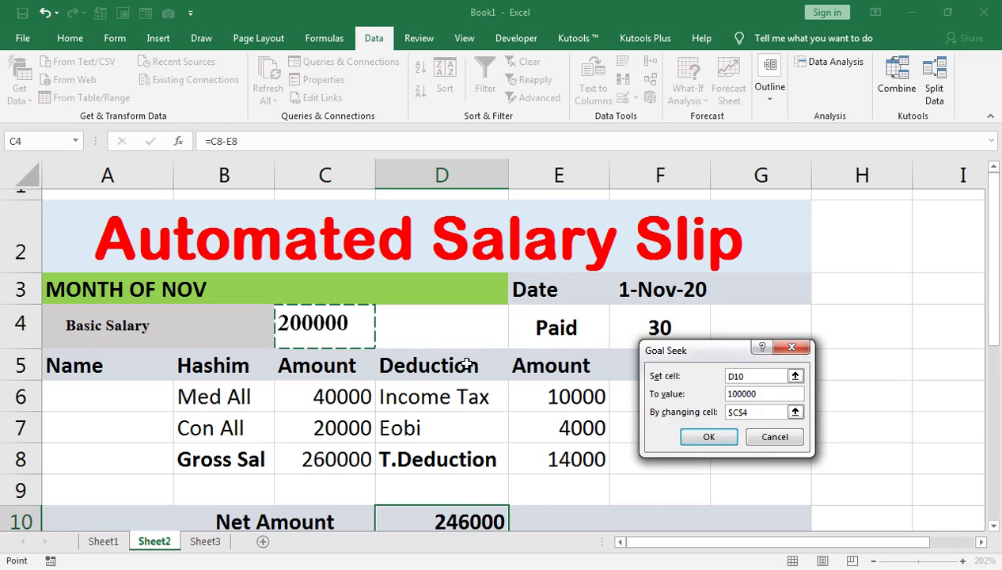
pyautogui.click(687, 440)
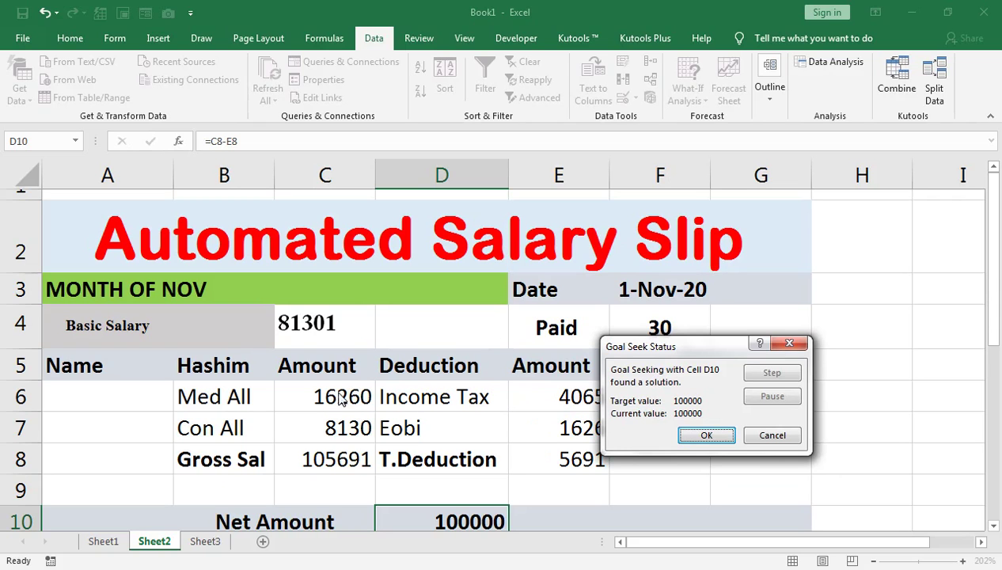
pyautogui.click(707, 435)
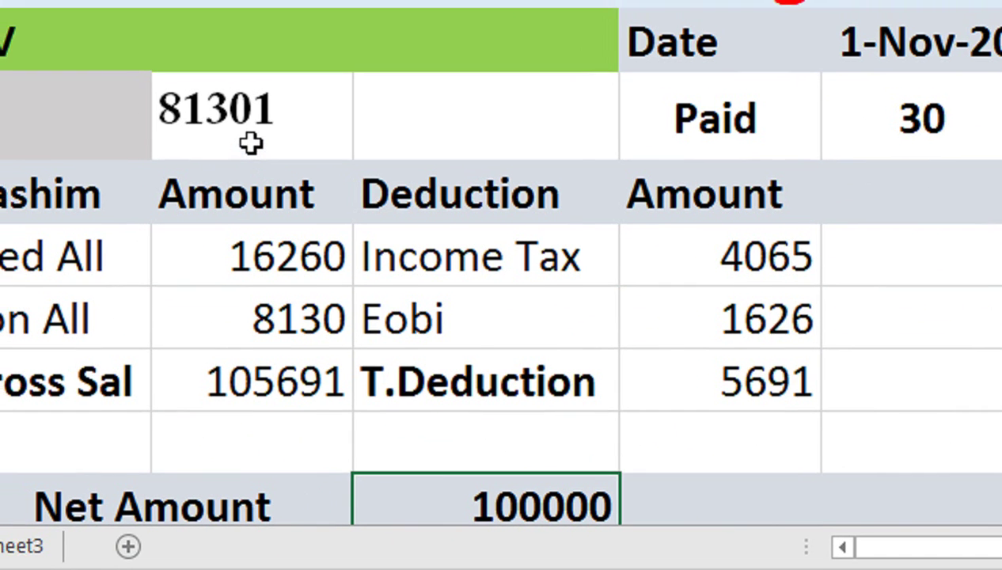
pyautogui.click(225, 107)
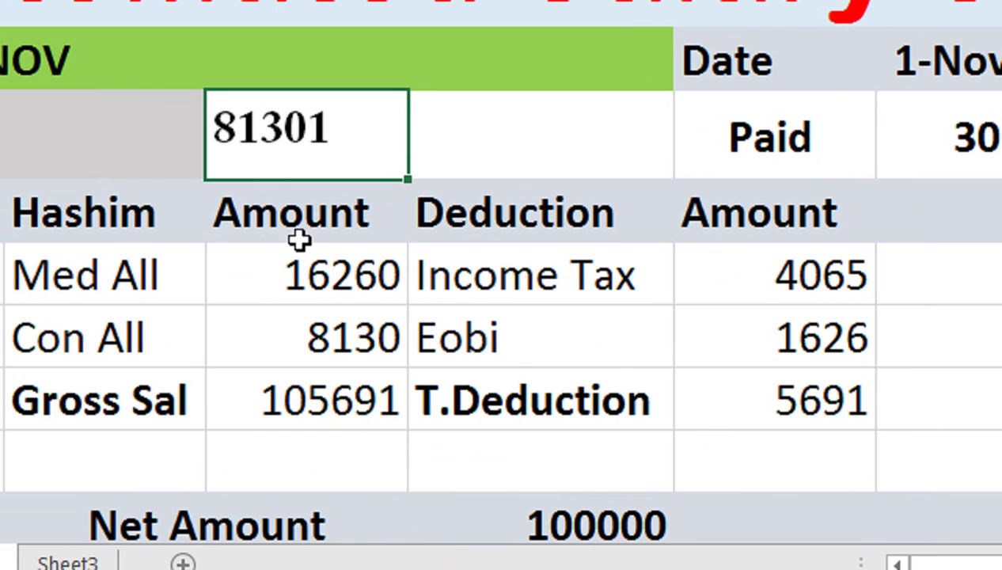
pyautogui.doubleClick(302, 275)
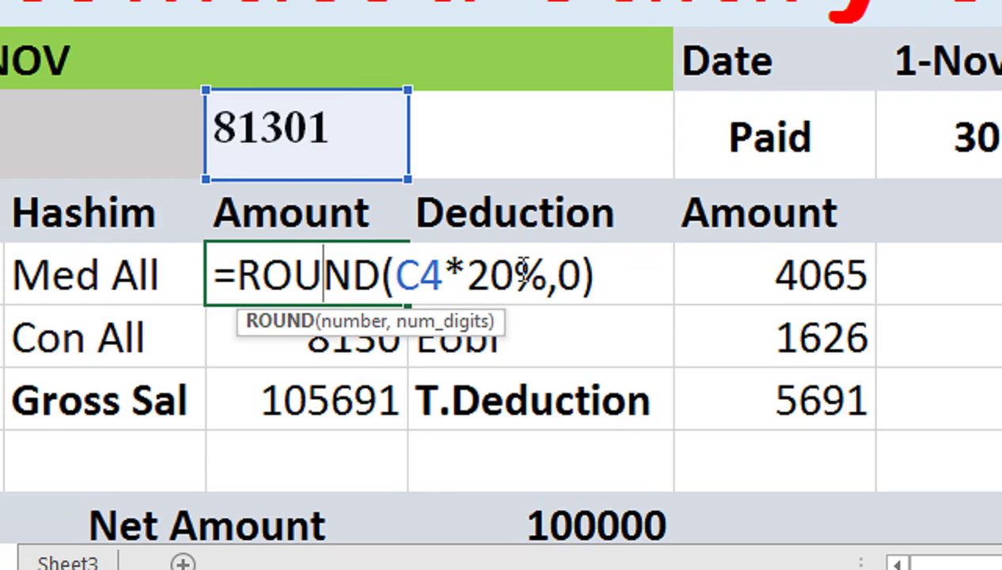
pyautogui.press('Return')
pyautogui.doubleClick(350, 339)
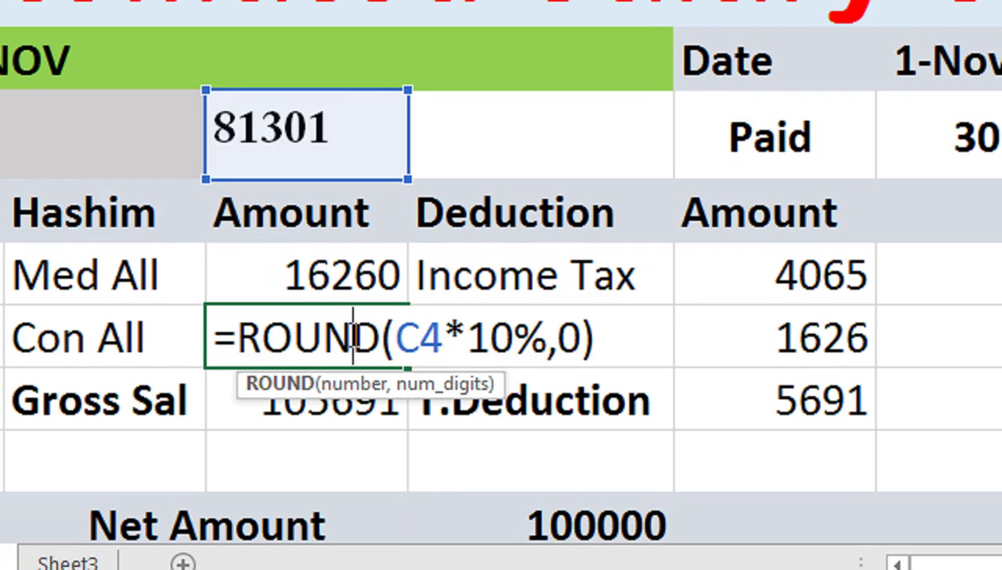
pyautogui.press('Return')
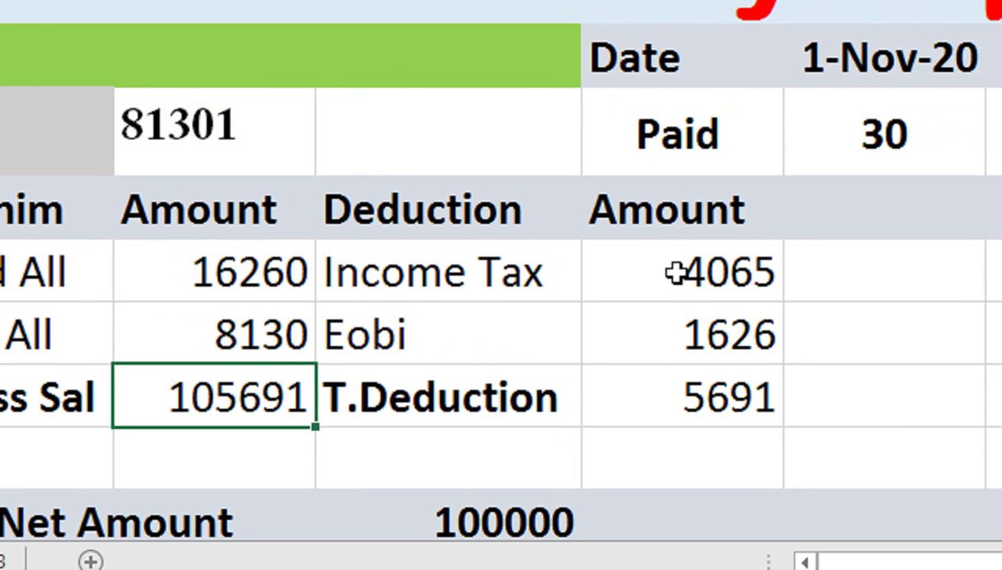
pyautogui.doubleClick(669, 272)
pyautogui.press('Return')
pyautogui.doubleClick(639, 348)
pyautogui.press('Return')
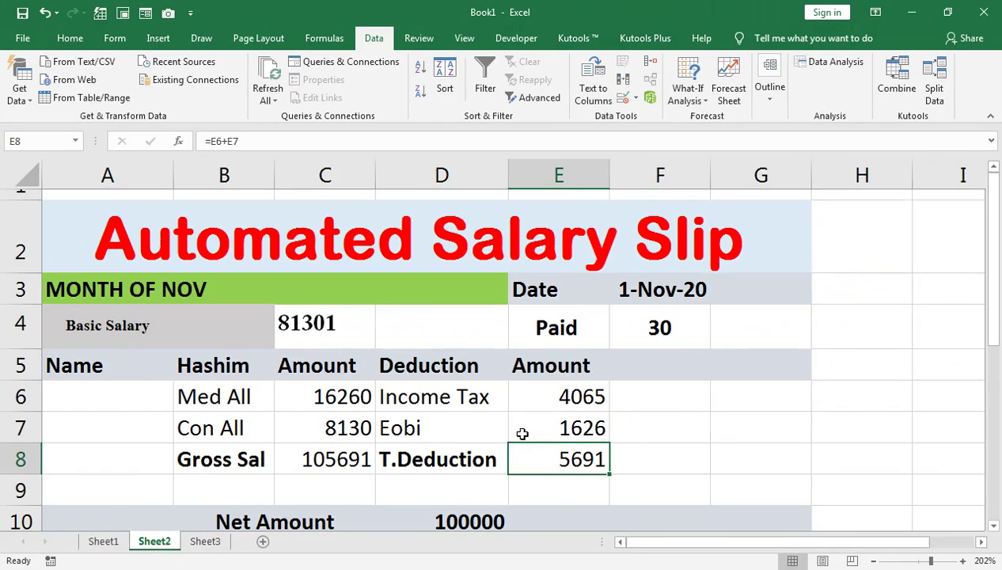
pyautogui.click(428, 513)
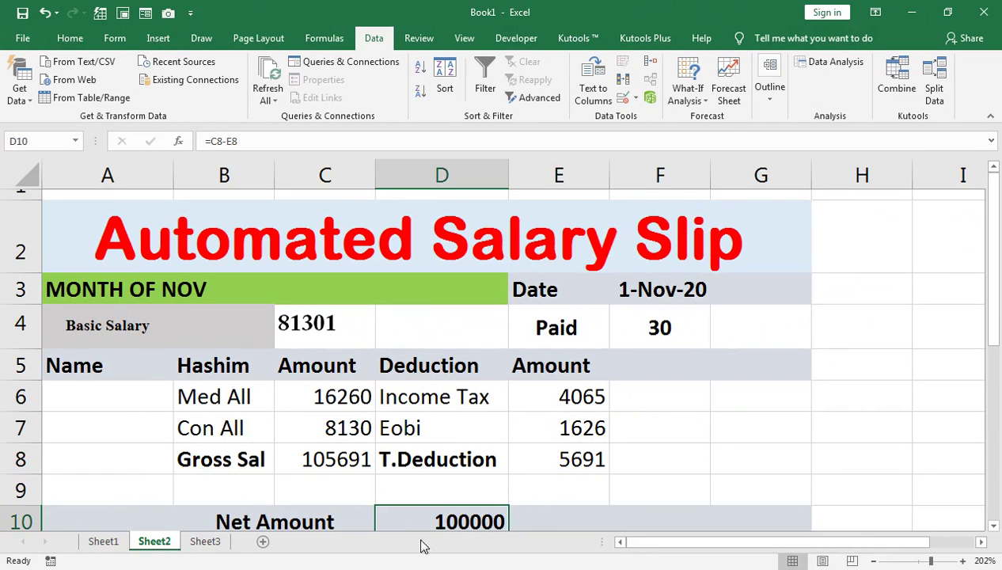
# Open and cancel the Data Table and Forecast Sheet tools without applying anything
pyautogui.click(634, 98)
pyautogui.click(688, 91)
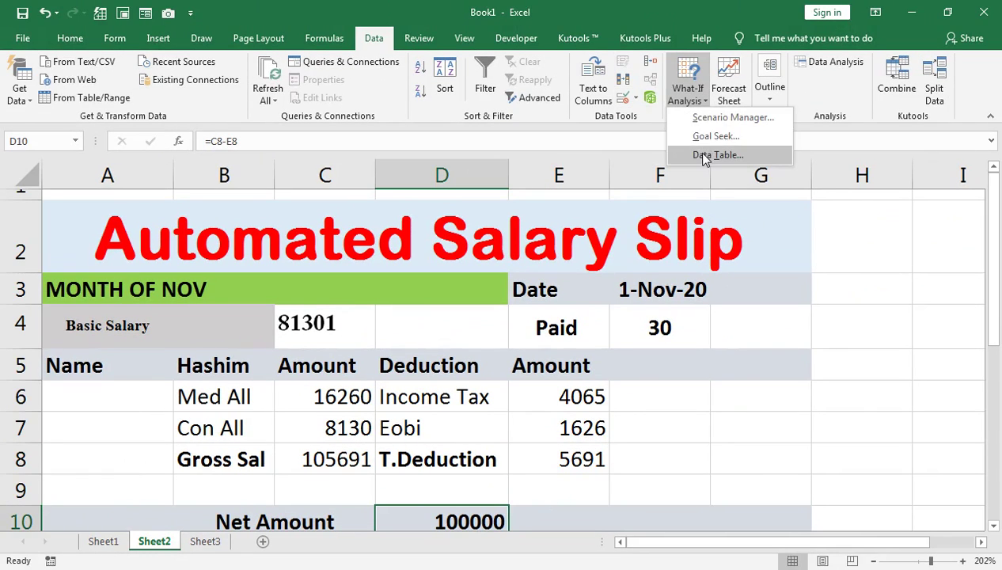
pyautogui.click(704, 154)
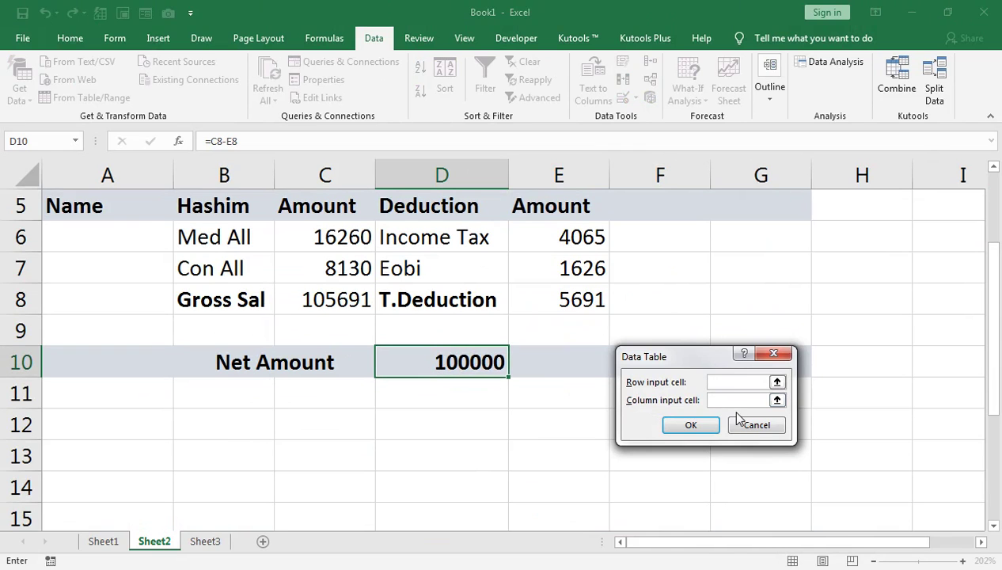
pyautogui.click(740, 422)
pyautogui.hotkey('shift', 'Left')
pyautogui.hotkey('shift', 'Left')
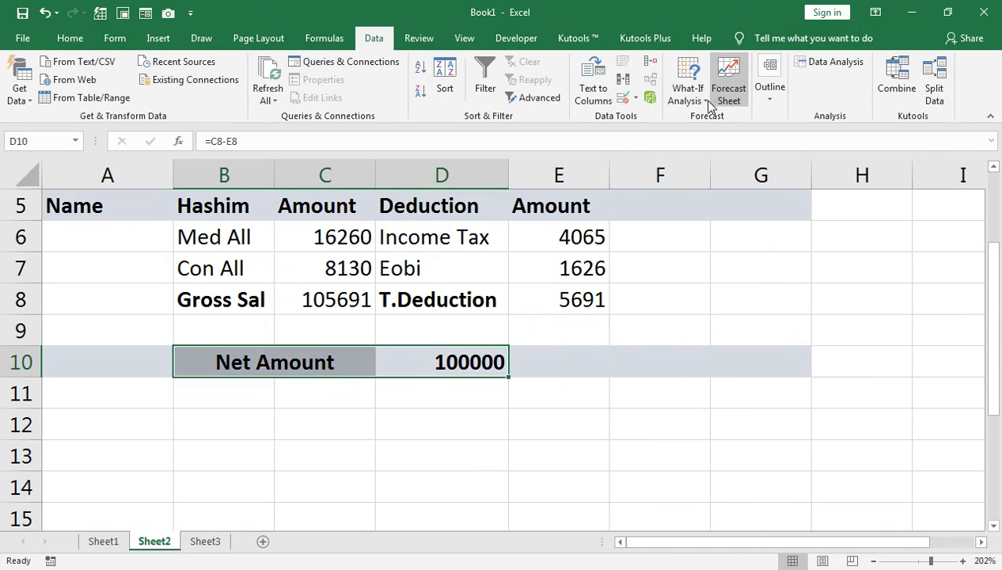
pyautogui.click(710, 105)
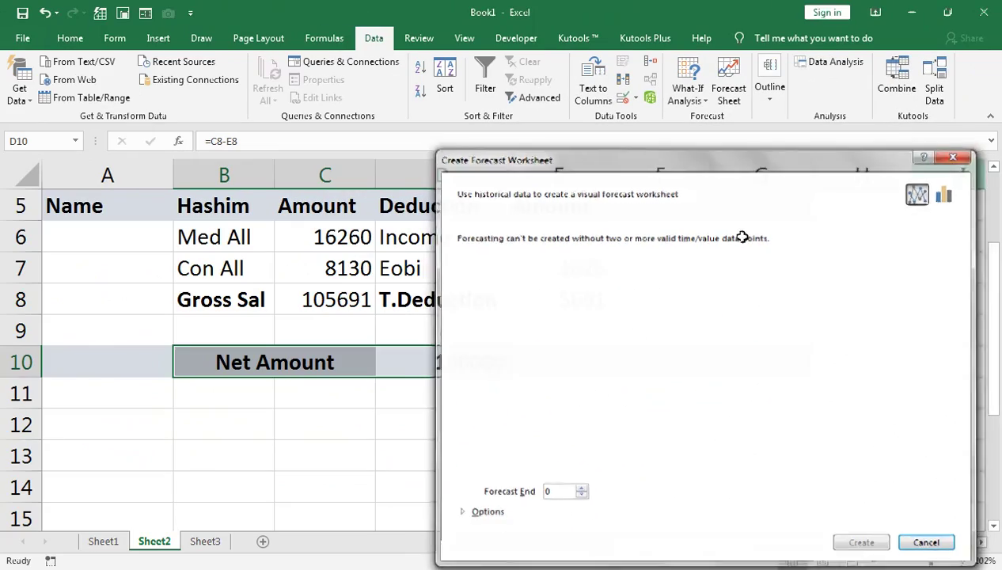
pyautogui.press('Escape')
# Reopen Goal Seek from What-If Analysis with net amount D10 as the target cell
pyautogui.scroll(1, 563, 315)
pyautogui.scroll(1, 647, 217)
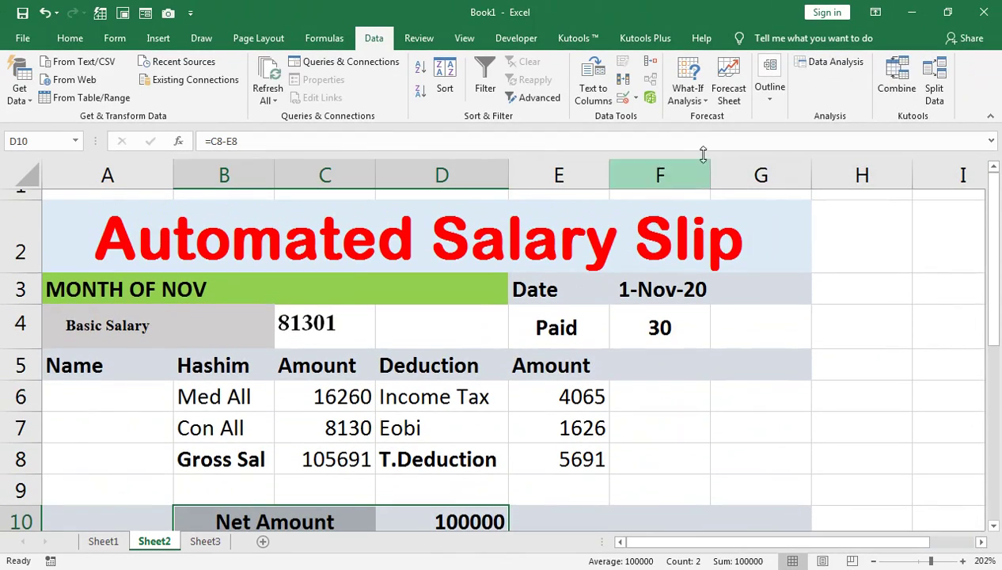
pyautogui.click(701, 99)
pyautogui.click(698, 134)
# Goal Seek D10 to 50000 by changing basic salary C4, accept 40651, then switch to the browser
pyautogui.click(712, 345)
pyautogui.write('50000')
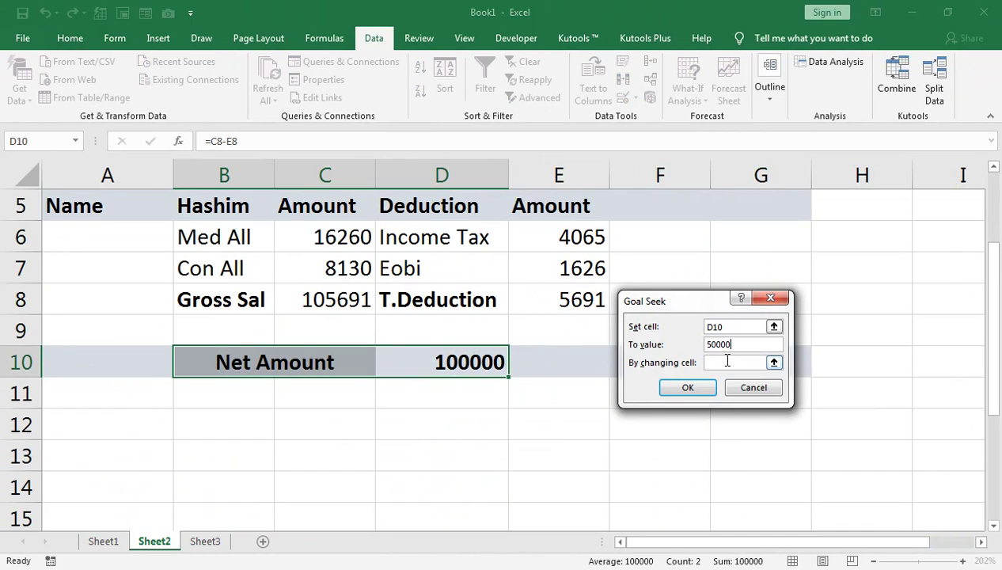
pyautogui.scroll(2, 408, 317)
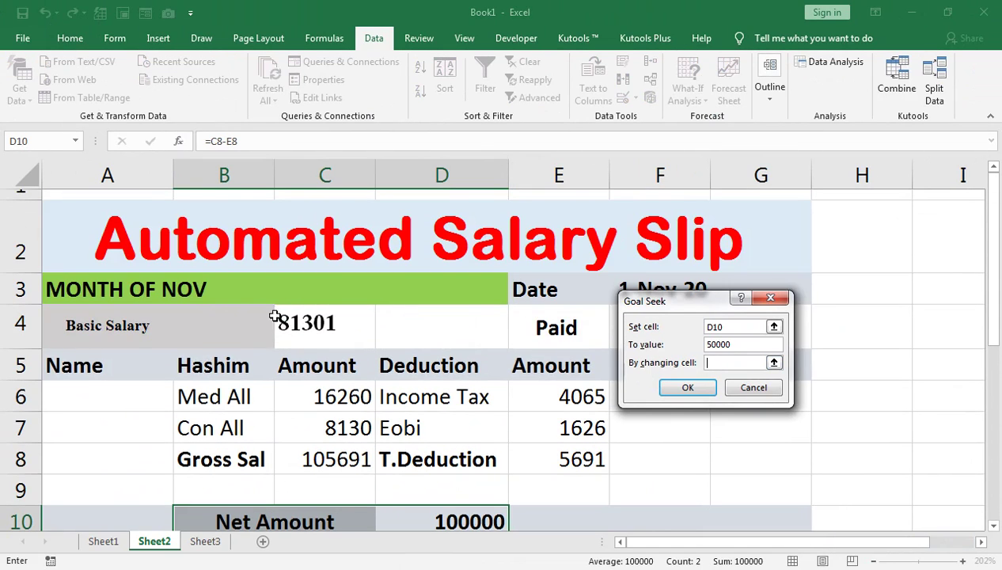
pyautogui.click(283, 321)
pyautogui.click(691, 386)
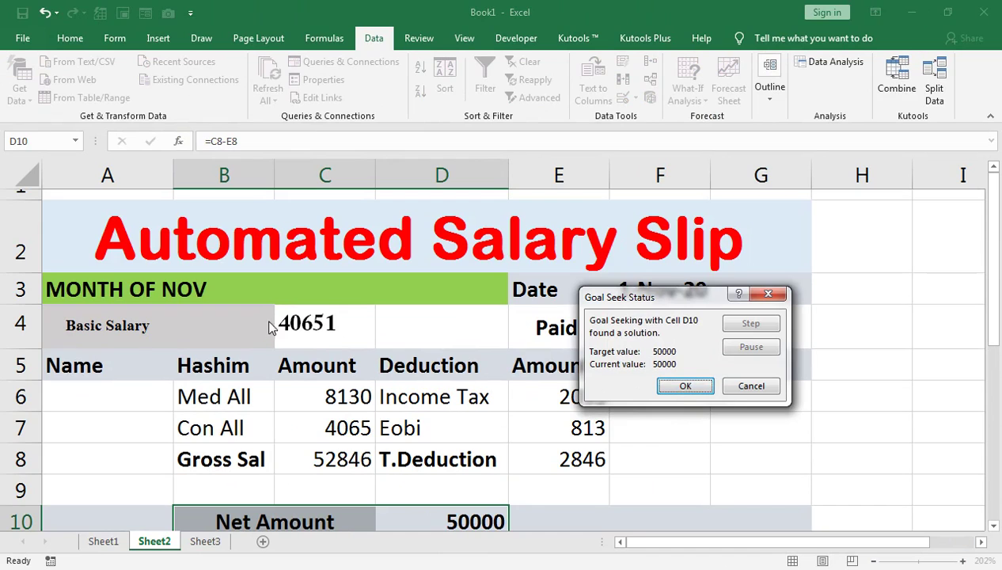
pyautogui.click(682, 385)
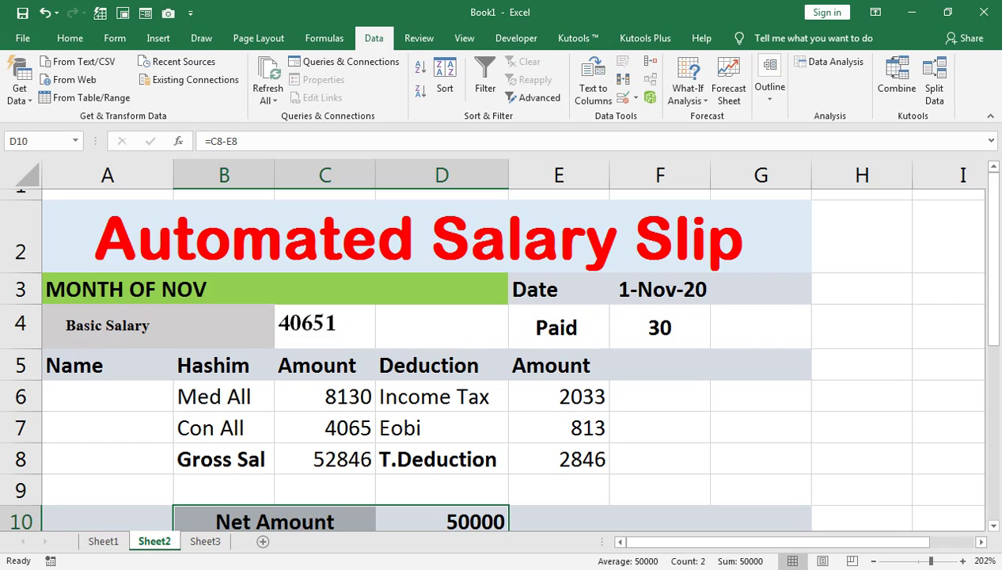
pyautogui.click(302, 491)
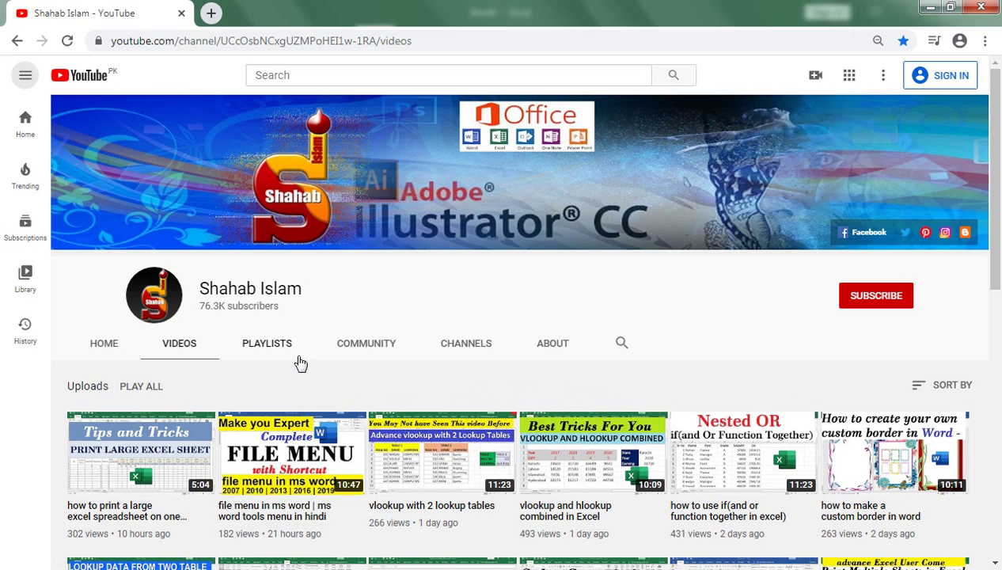